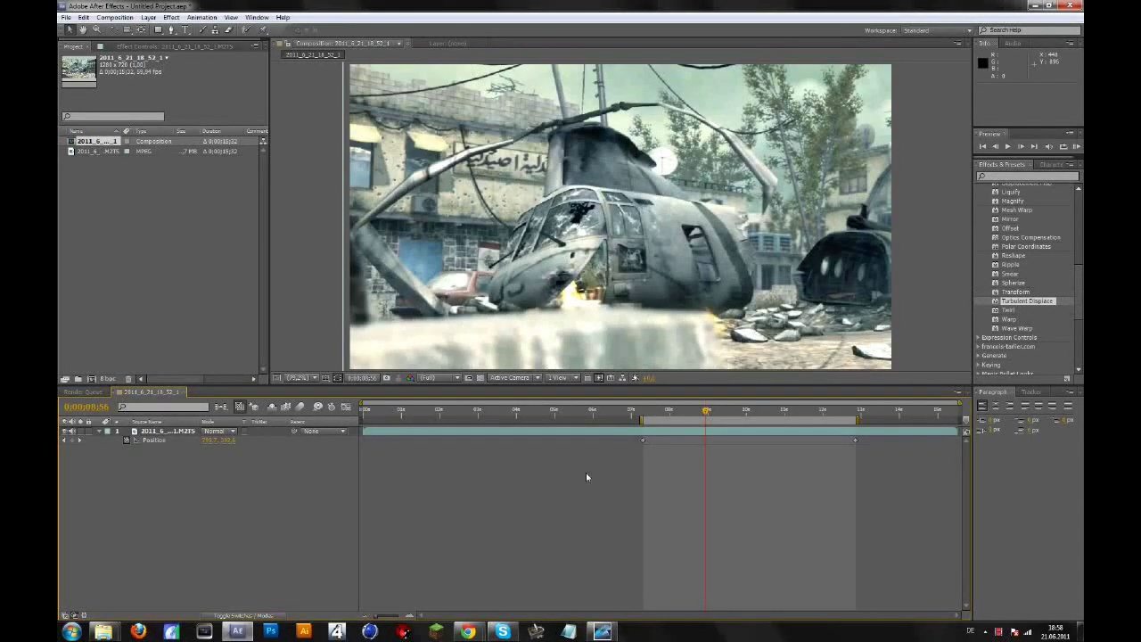
Step: Add an adjustment layer above the gameplay clip and apply the CC 1 user preset to it
click(650, 414)
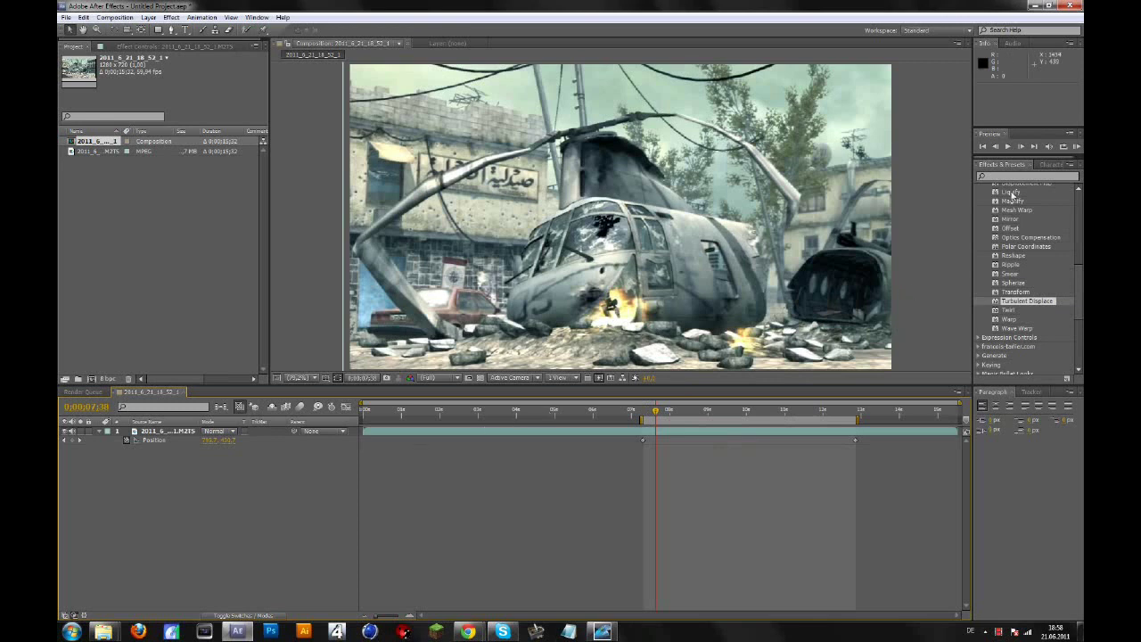
scroll(1000, 266, up, 8)
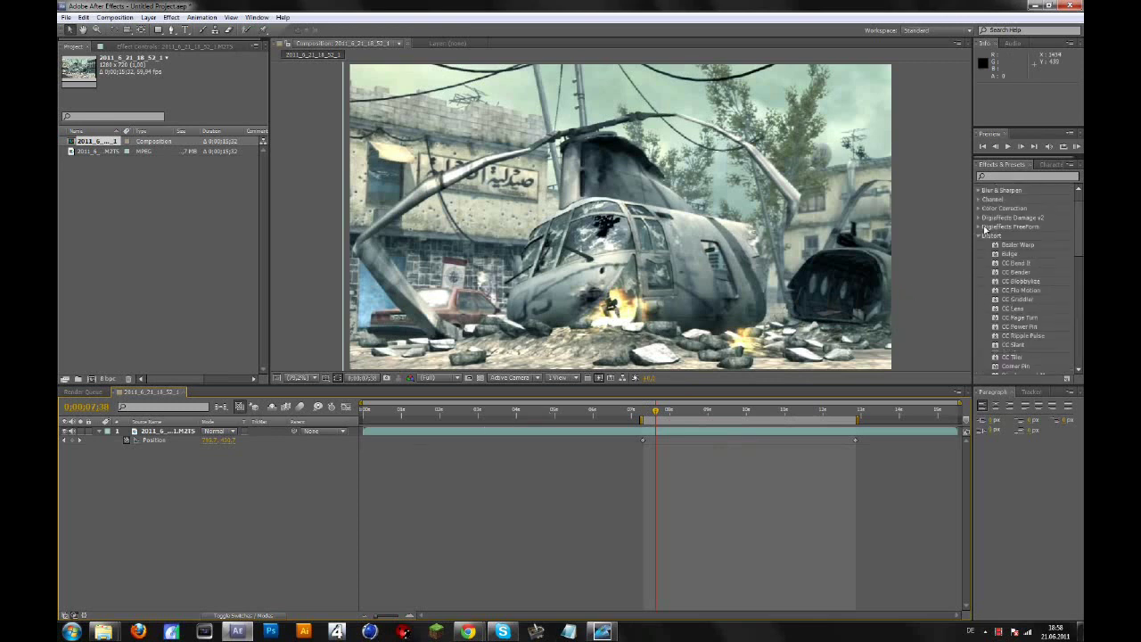
click(979, 262)
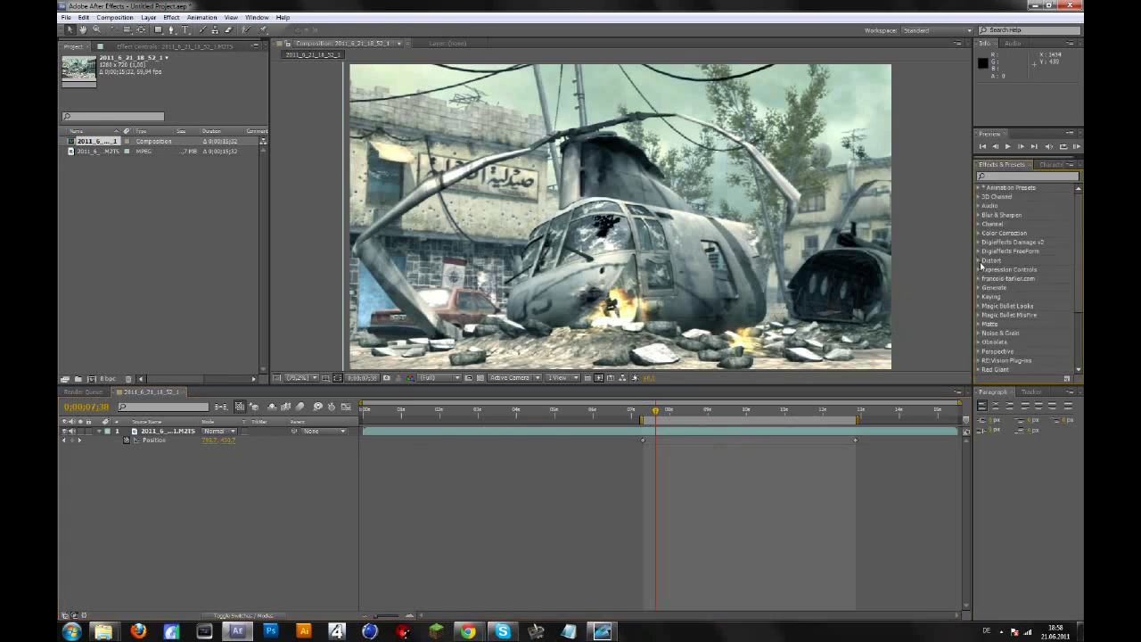
click(978, 188)
click(157, 522)
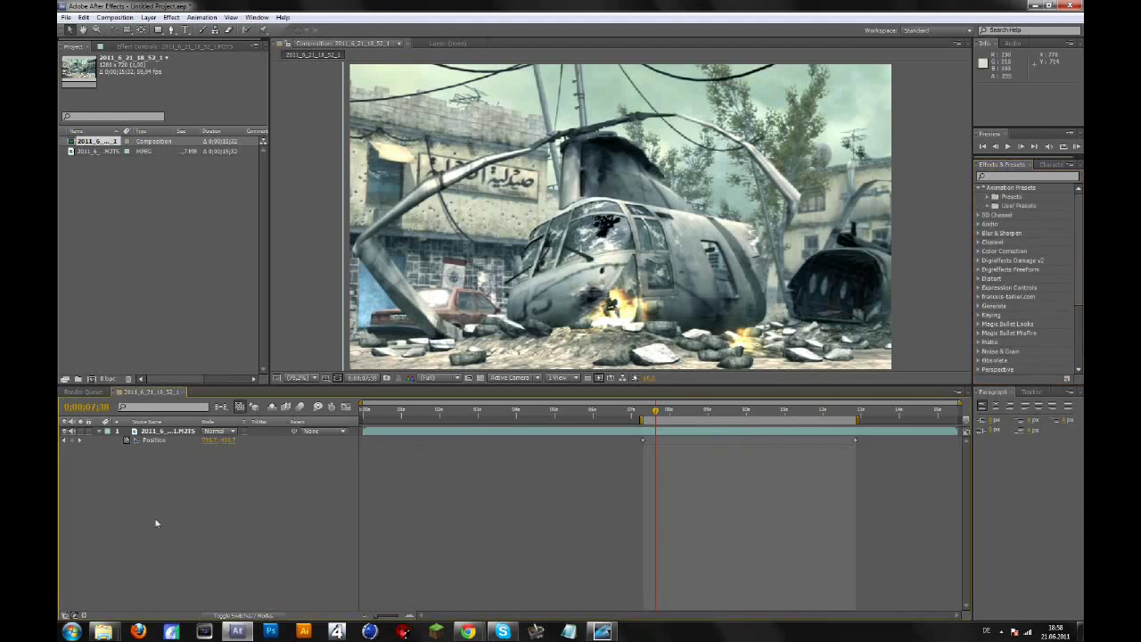
key(ctrl+alt+y)
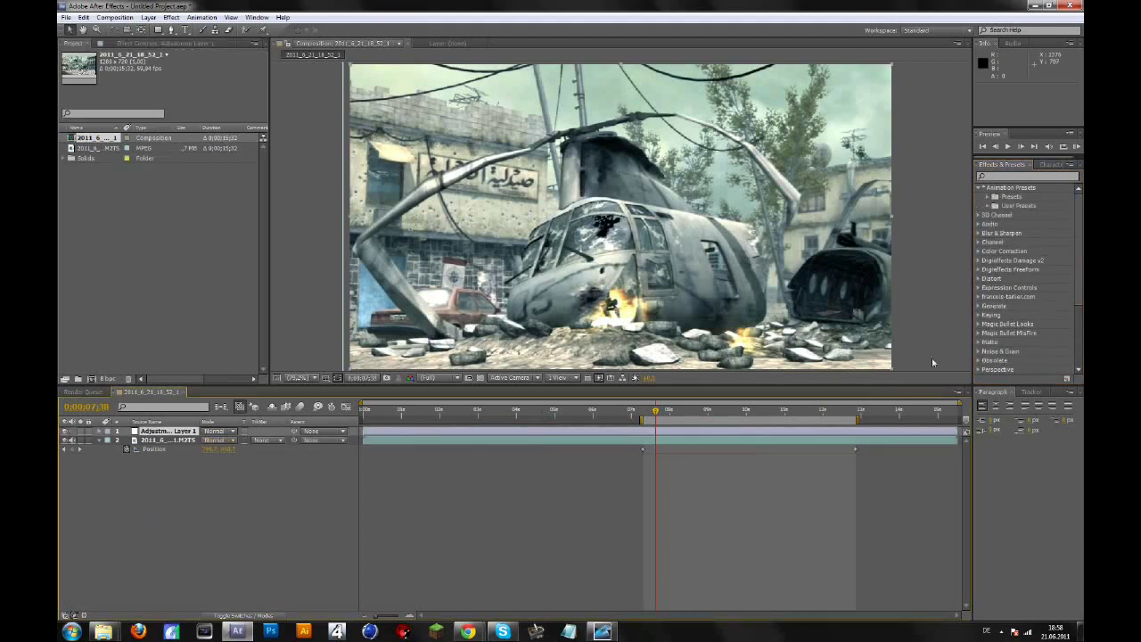
click(990, 206)
double_click(1016, 224)
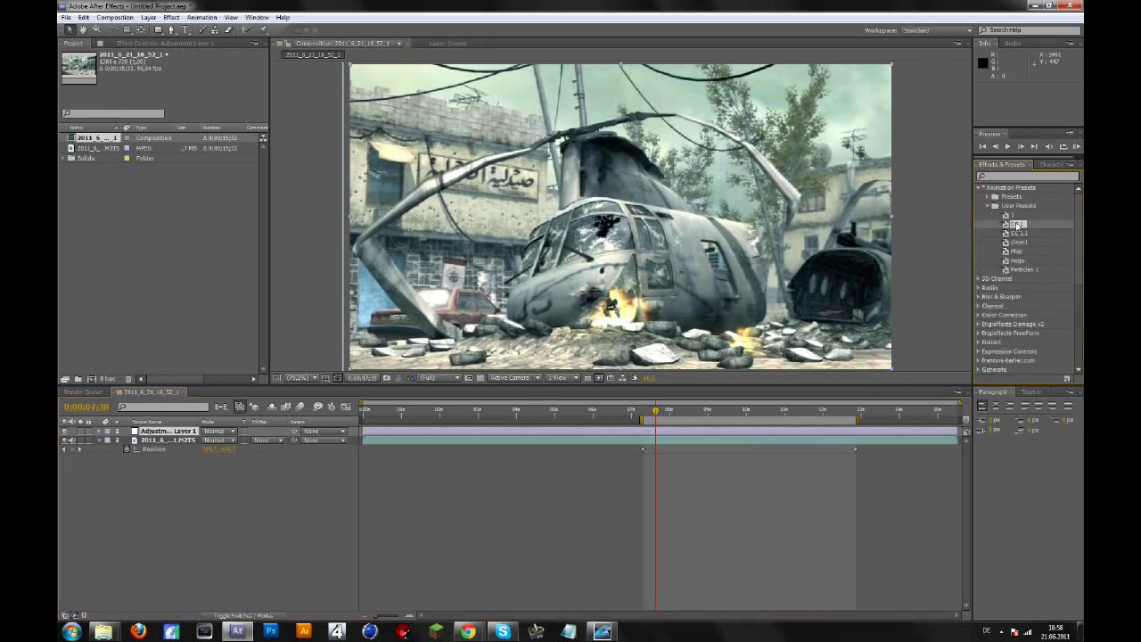
Step: Add a second adjustment layer on top and apply the CC 1.1 user preset to it
click(156, 531)
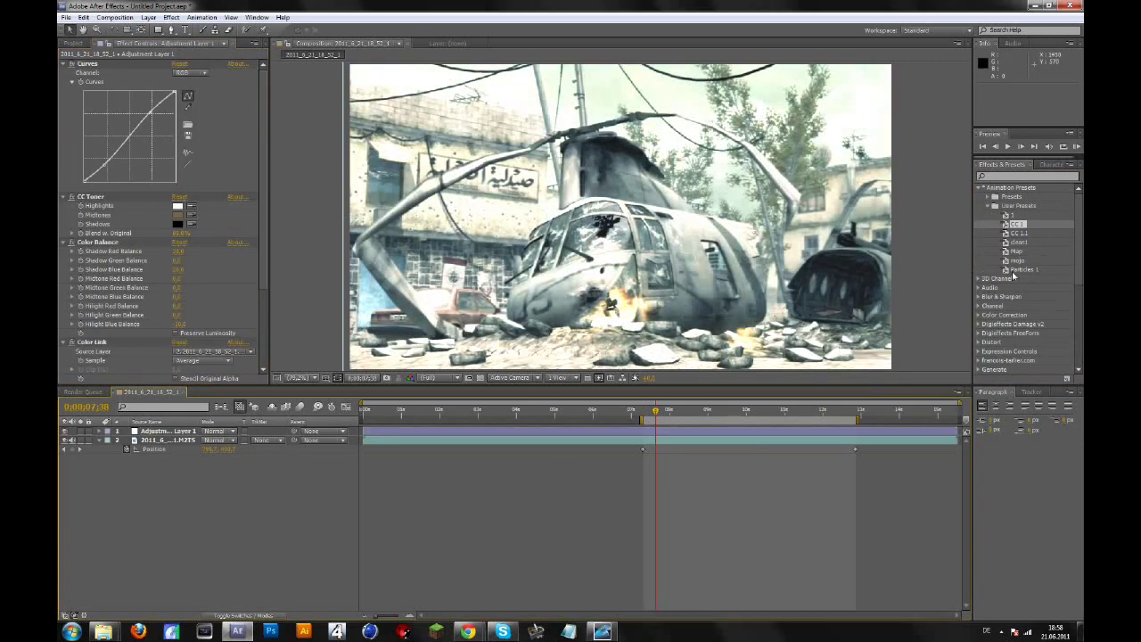
key(ctrl+alt+y)
double_click(1018, 232)
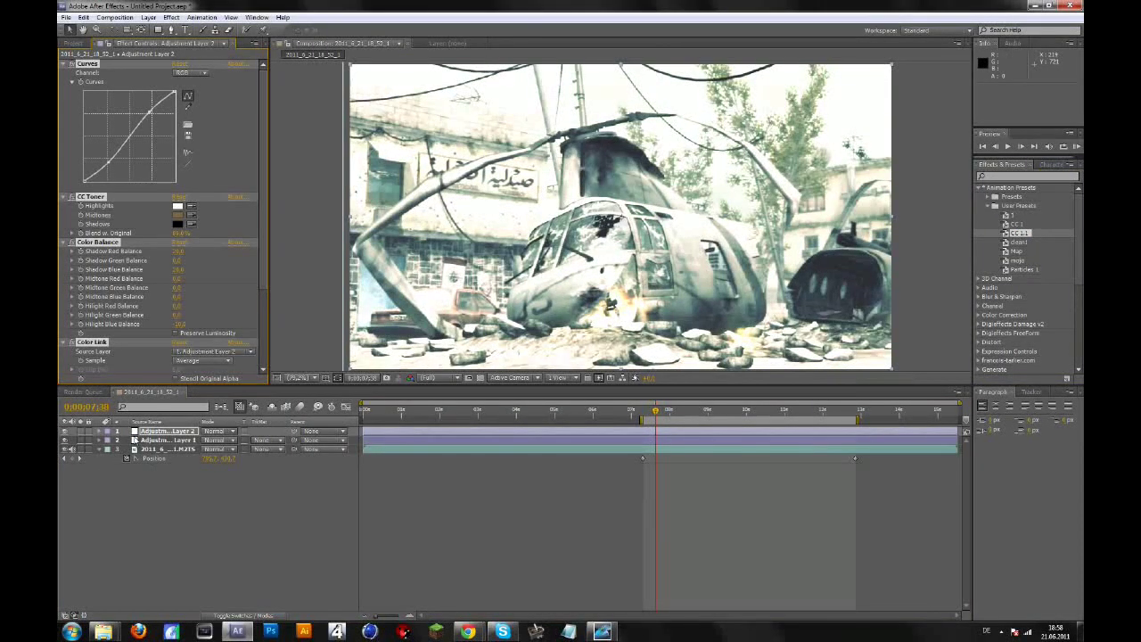
Step: Hide and delete the first adjustment layer, the one with the CC 1 preset
click(65, 440)
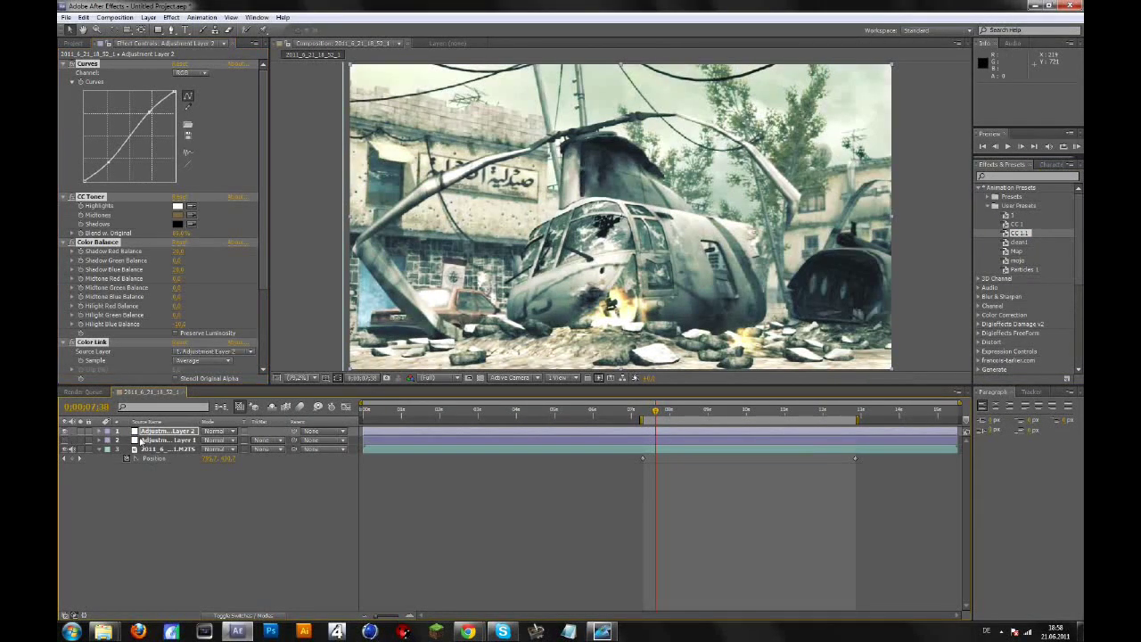
click(140, 440)
key(Delete)
Step: Compare the clip with and without the remaining adjustment layer, and preview the graded footage from about 8 seconds
click(64, 432)
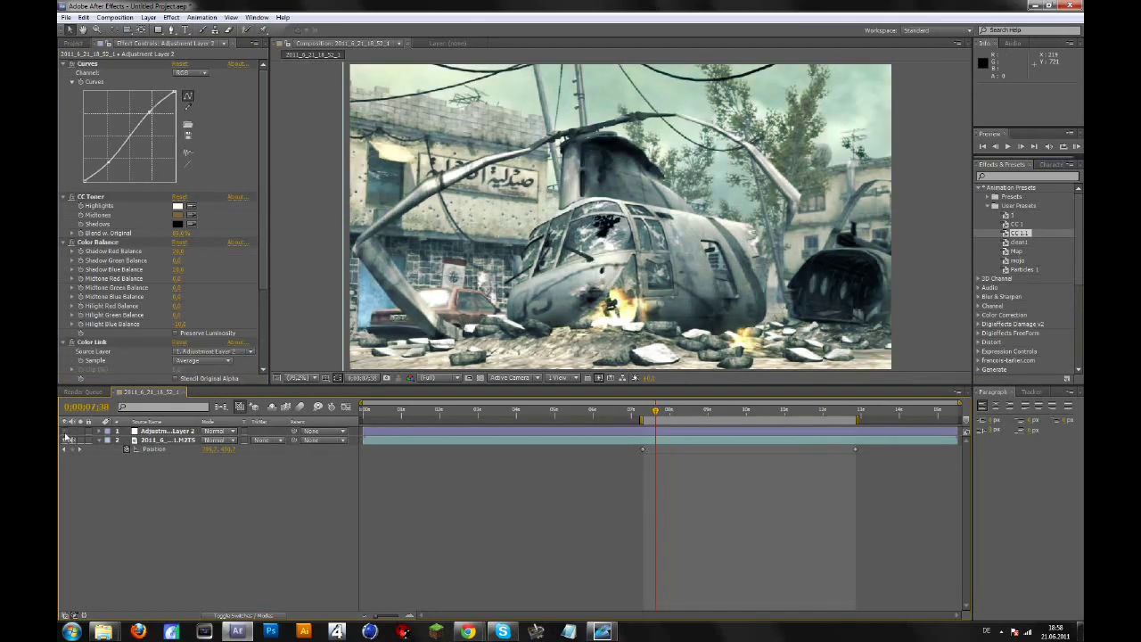
click(64, 431)
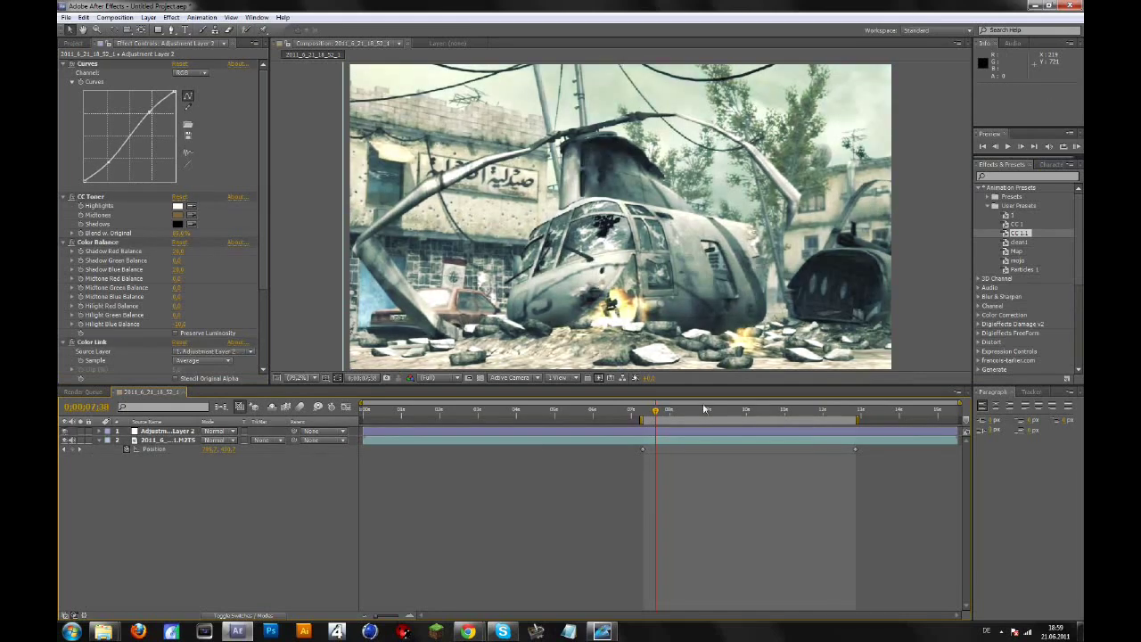
click(678, 412)
key(space)
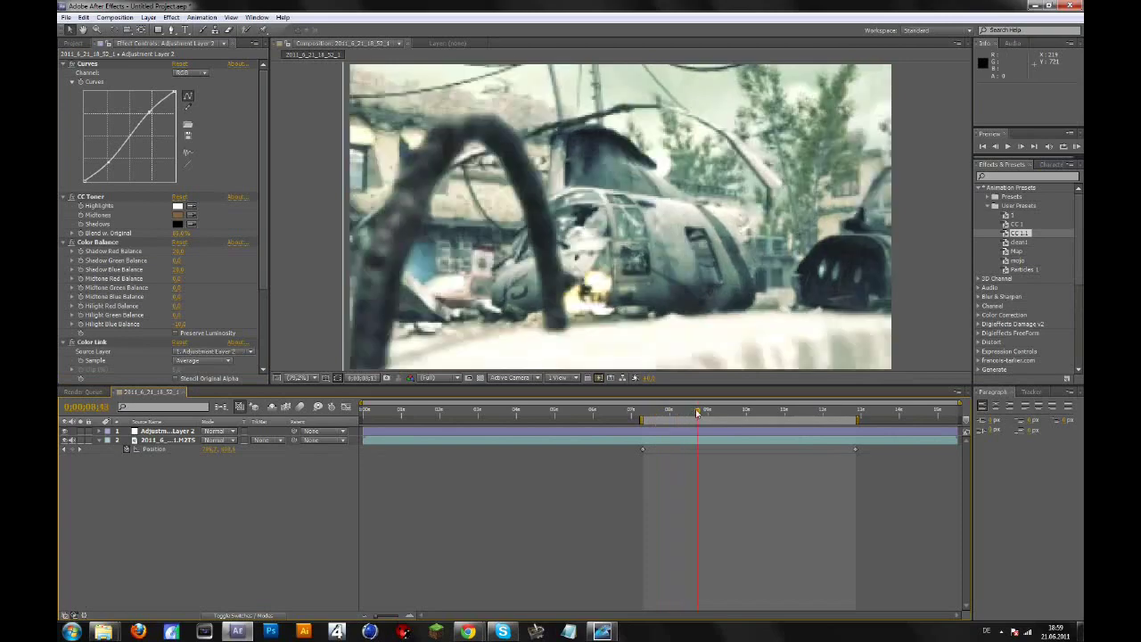
mouse_move(677, 410)
mouse_down()
mouse_move(647, 409)
mouse_move(669, 404)
mouse_up()
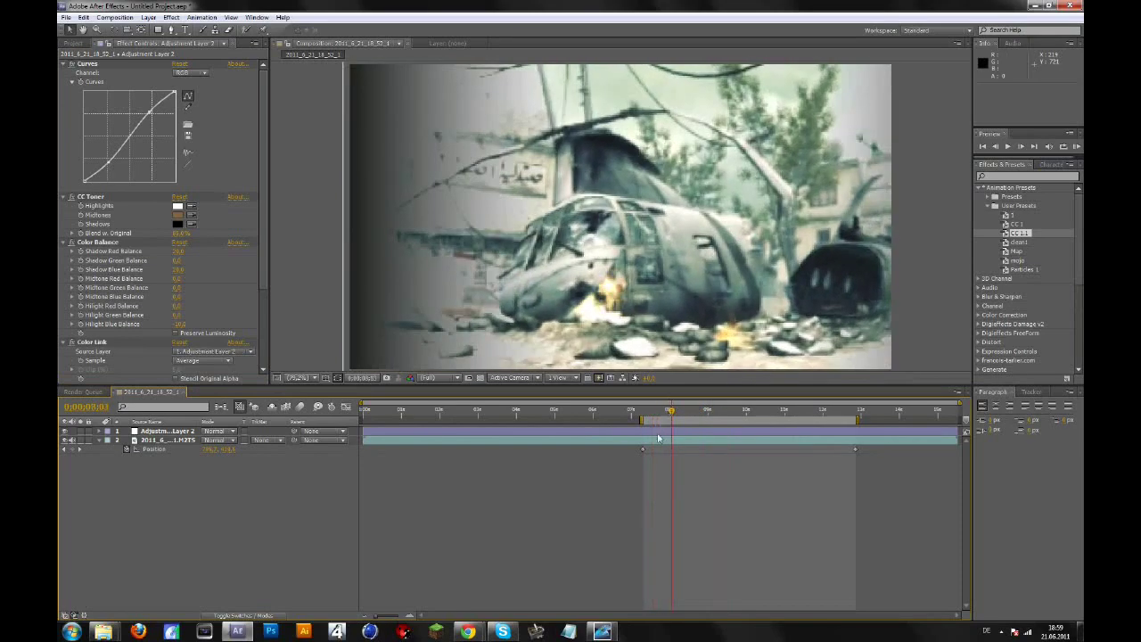
Step: Try scaling the clip layer down inside the composition frame, then undo the scale change and fit the view
scroll(506, 318, down, 2)
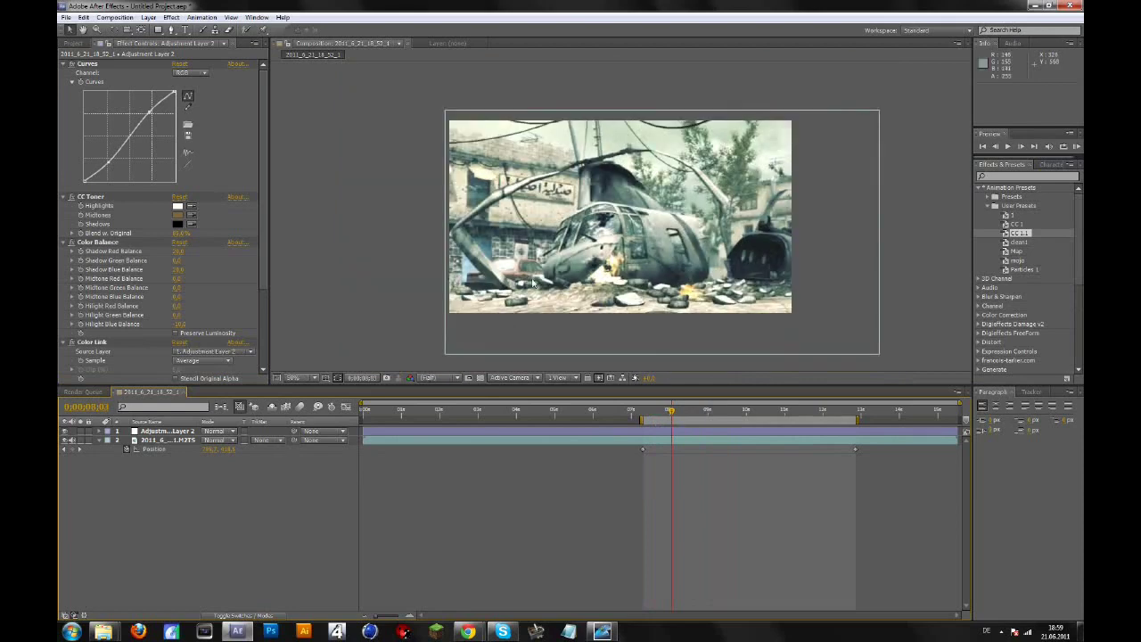
click(159, 440)
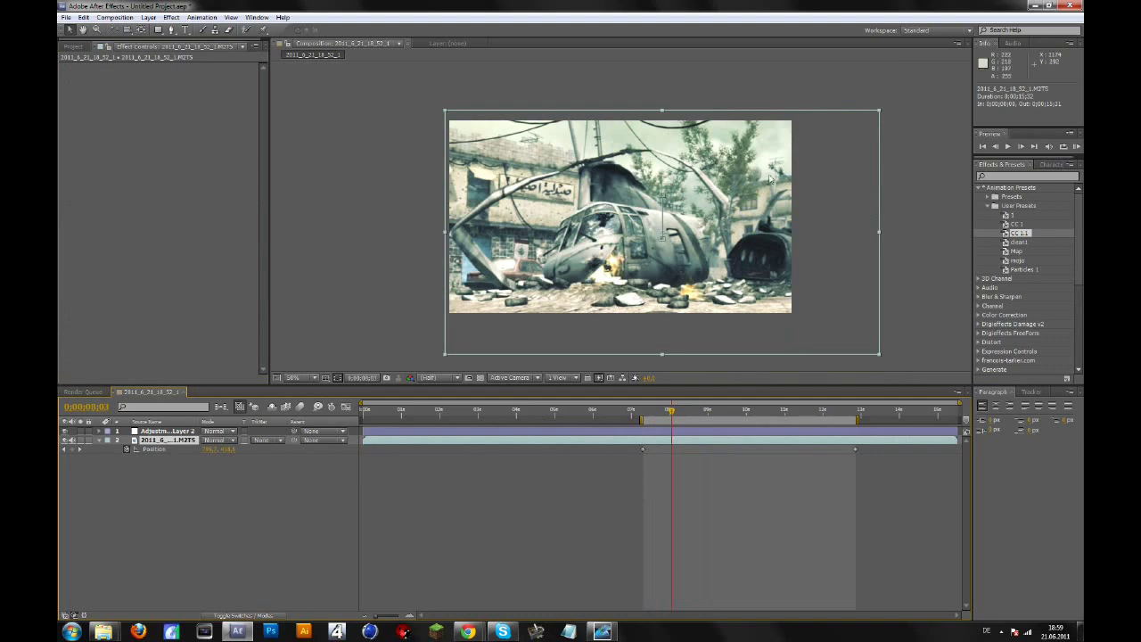
key(s)
drag(221, 453, 176, 452)
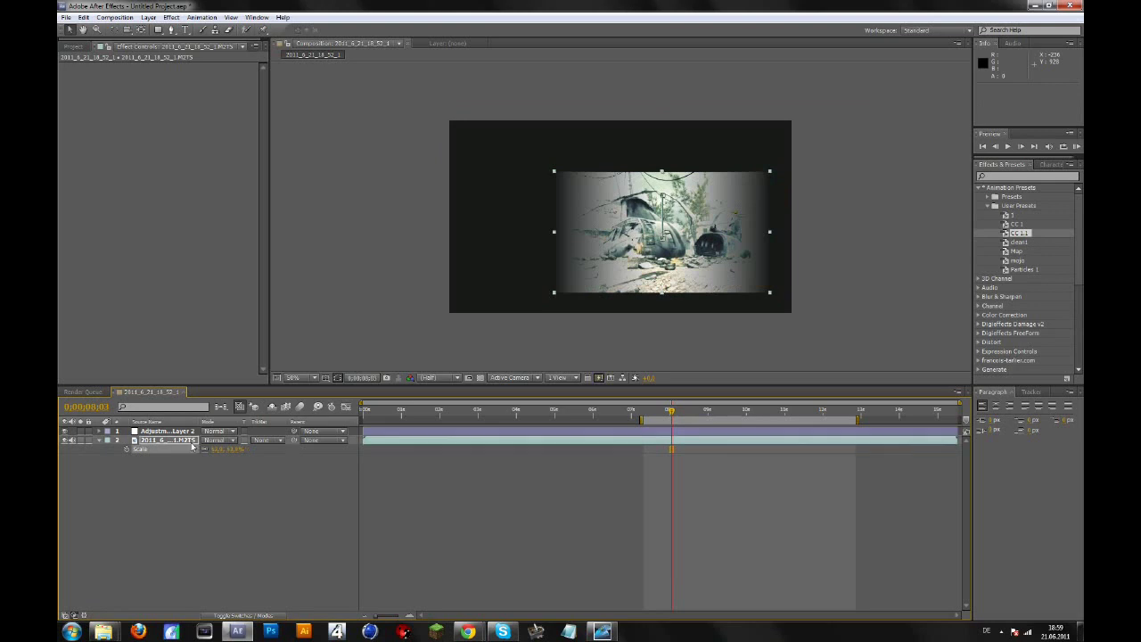
key(ctrl+z)
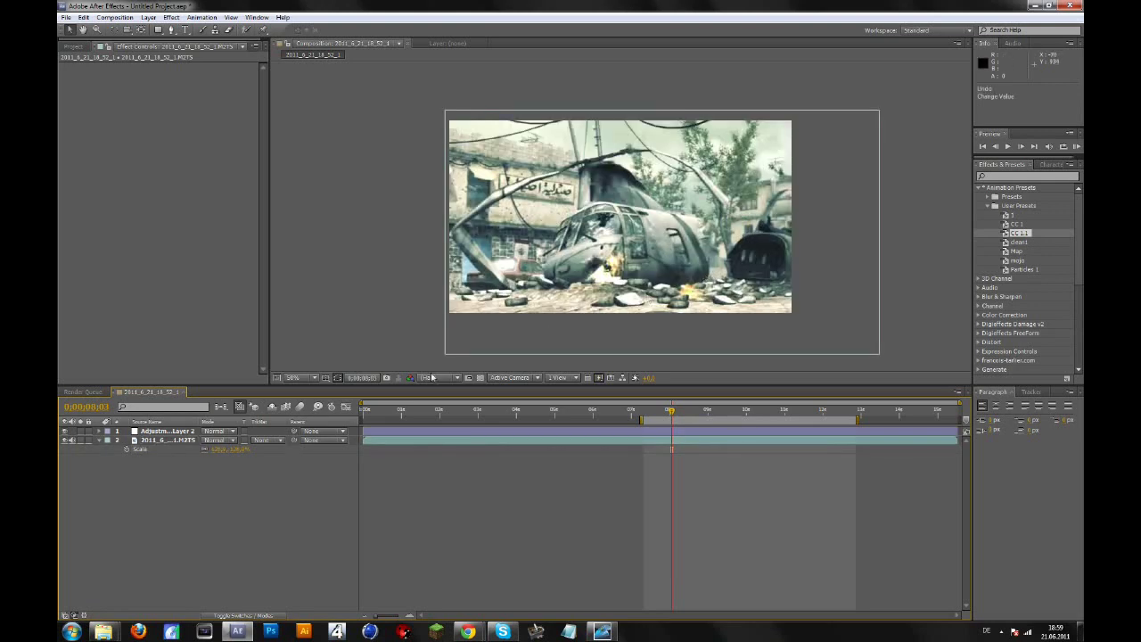
click(312, 378)
click(306, 389)
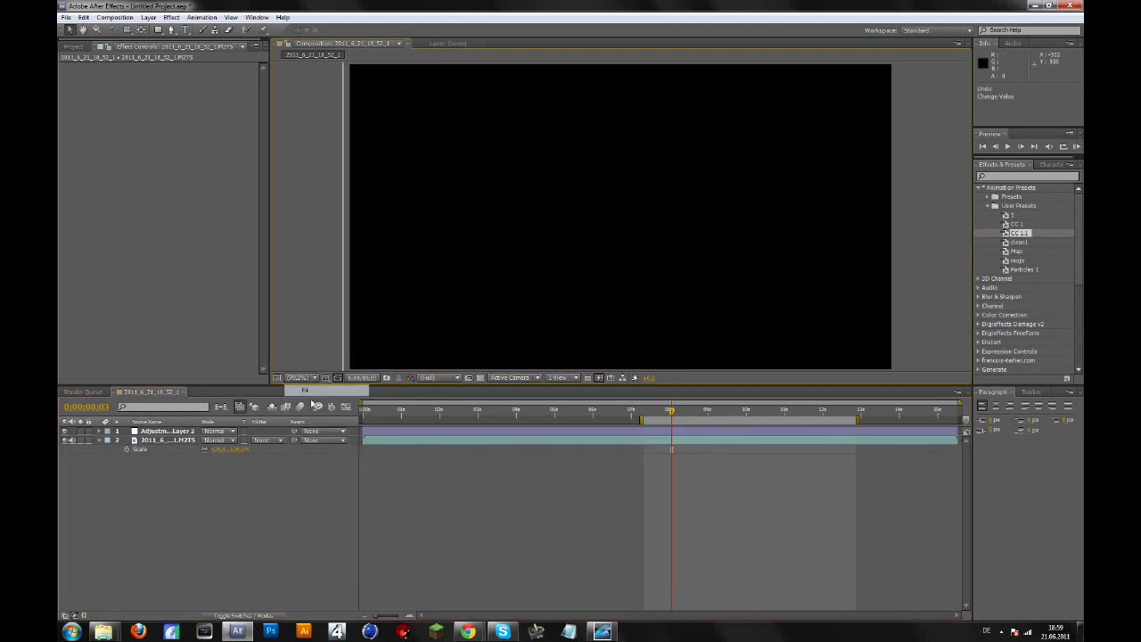
Step: At 0;00;08;49, set a starting Scale keyframe on the clip and replace its Position keyframes with a new one
drag(671, 412, 701, 409)
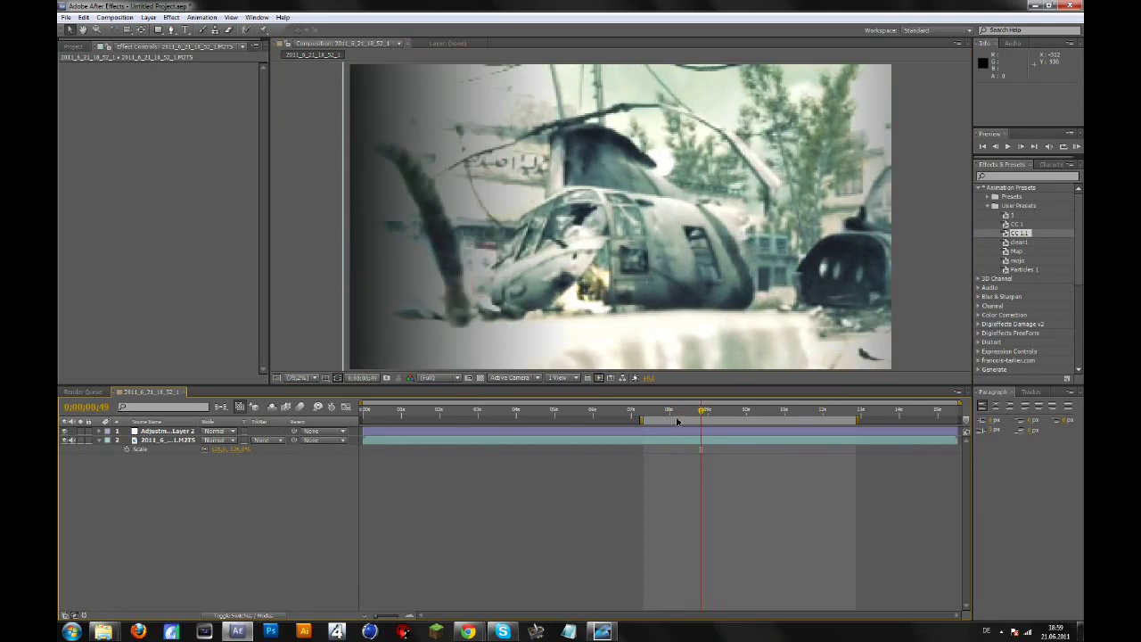
click(171, 442)
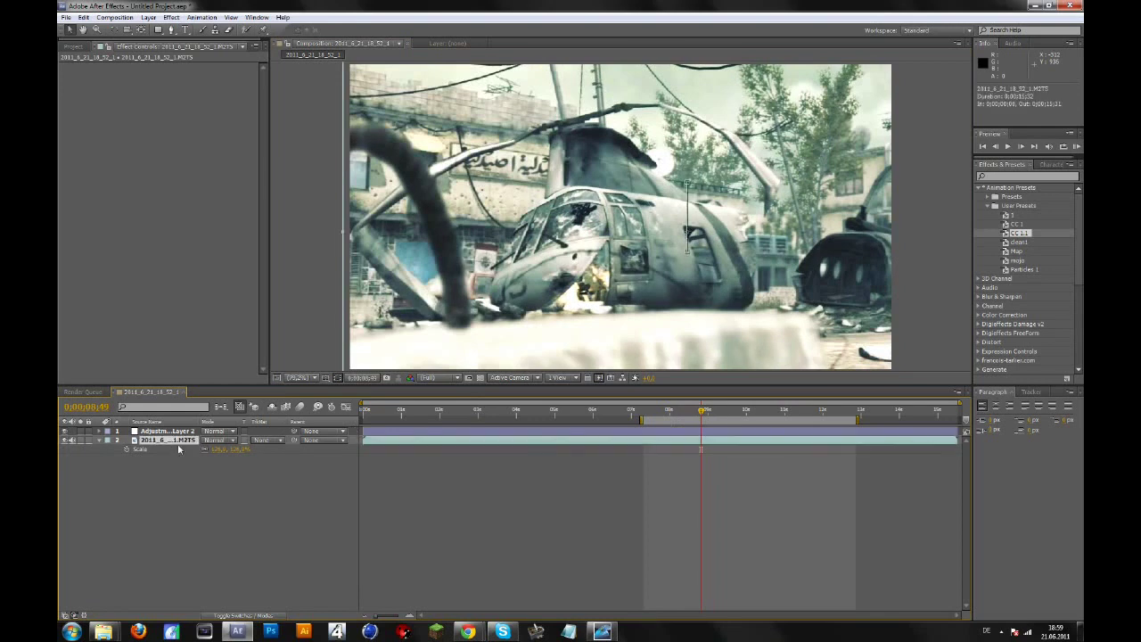
click(127, 452)
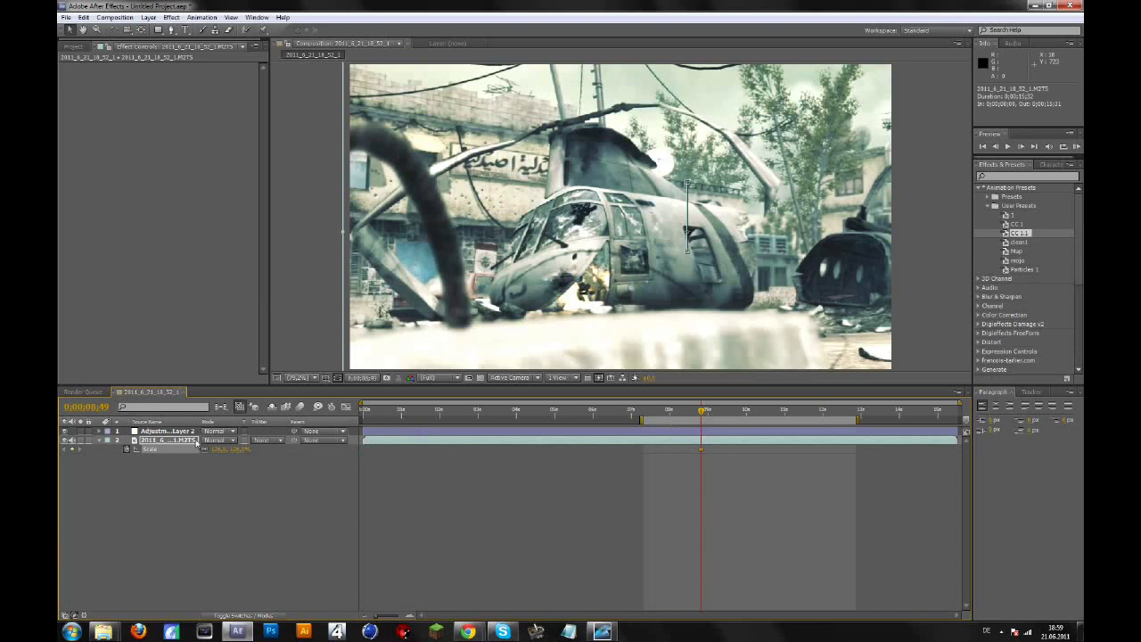
key(p)
click(125, 449)
click(125, 449)
Step: At 0;00;09;01, keyframe a larger Scale for the clip and move it to about position 726.2, 436.4
click(1020, 147)
click(1020, 147)
click(1020, 147)
click(1021, 147)
click(1020, 147)
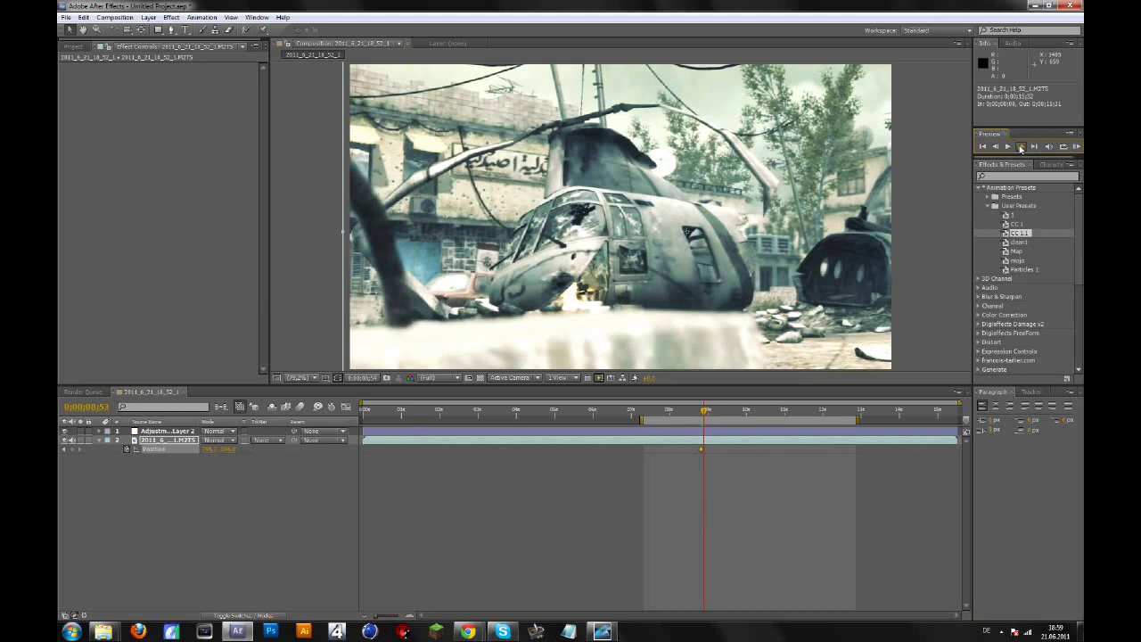
click(1021, 147)
click(1020, 147)
click(1020, 147)
click(1020, 147)
click(1021, 147)
click(1020, 147)
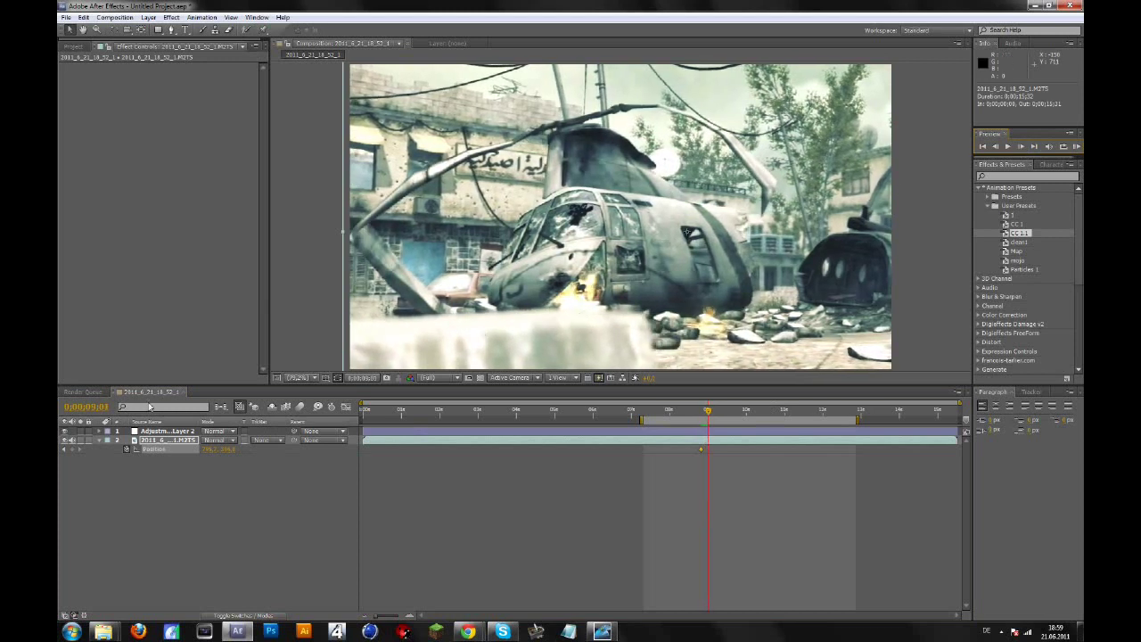
key(s)
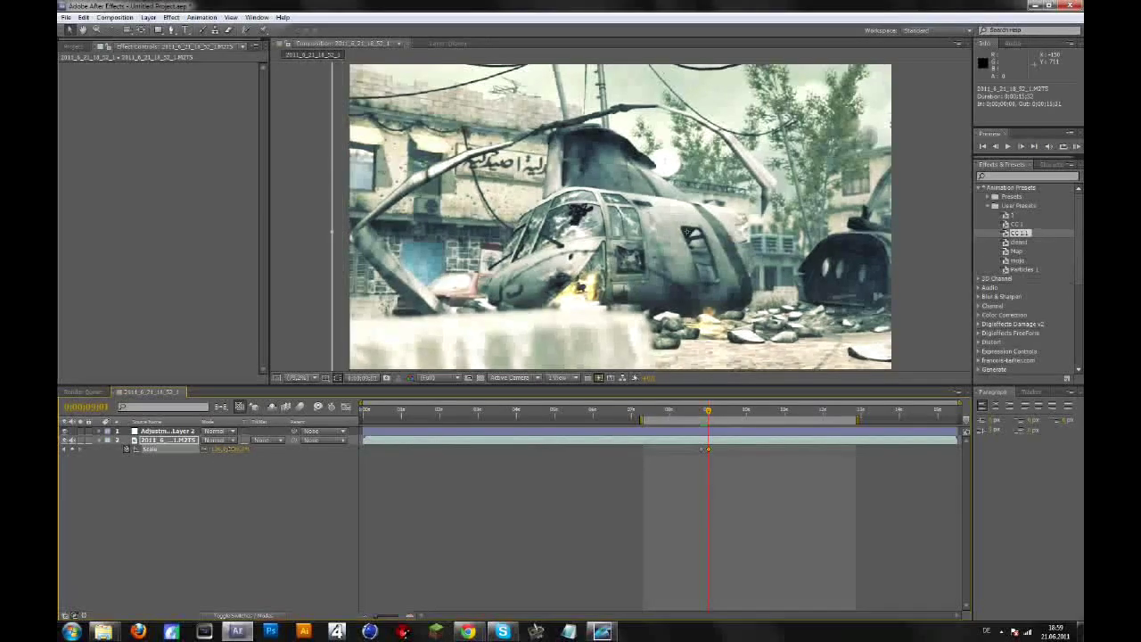
drag(220, 455, 262, 443)
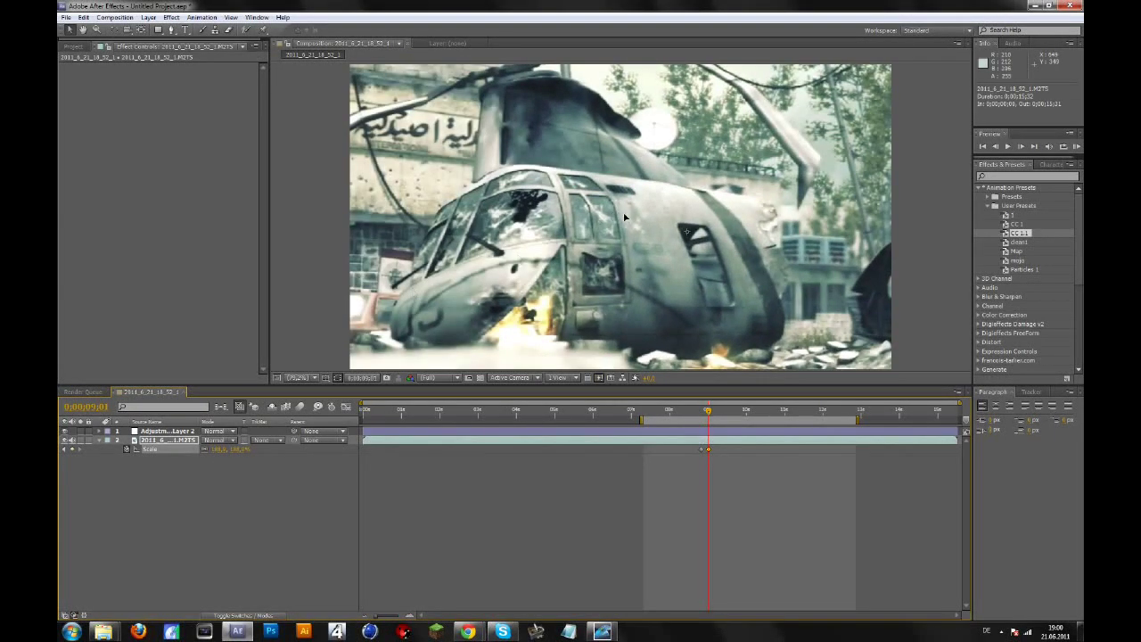
drag(623, 216, 595, 238)
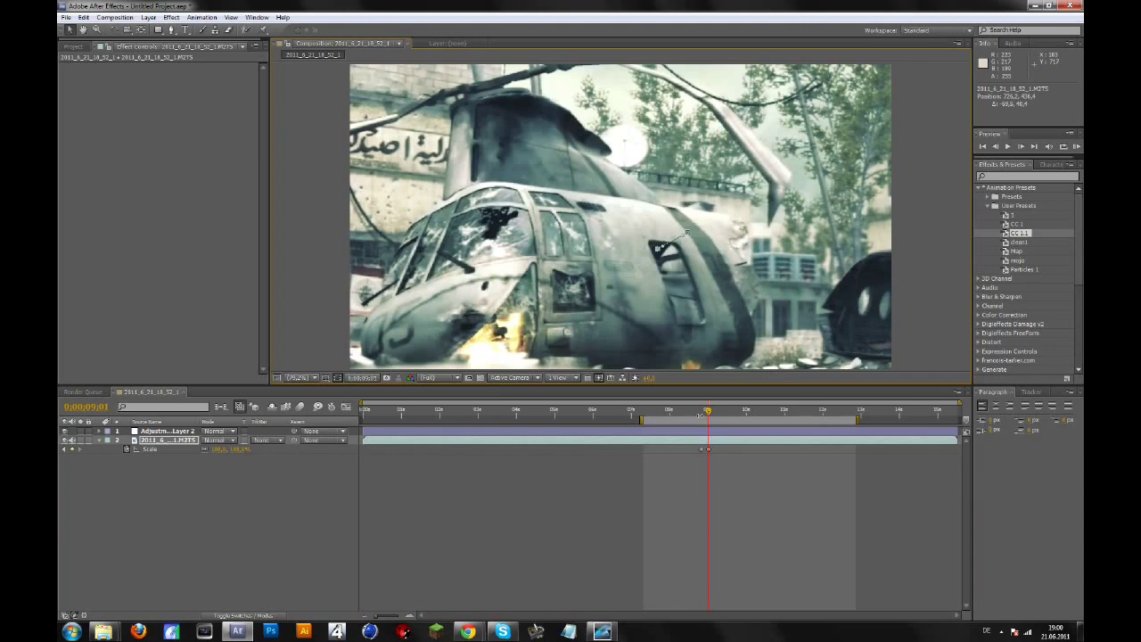
Step: Apply Gaussian Blur to the clip layer and start keyframing its Blurriness at 0;00;08;48
drag(709, 415, 701, 415)
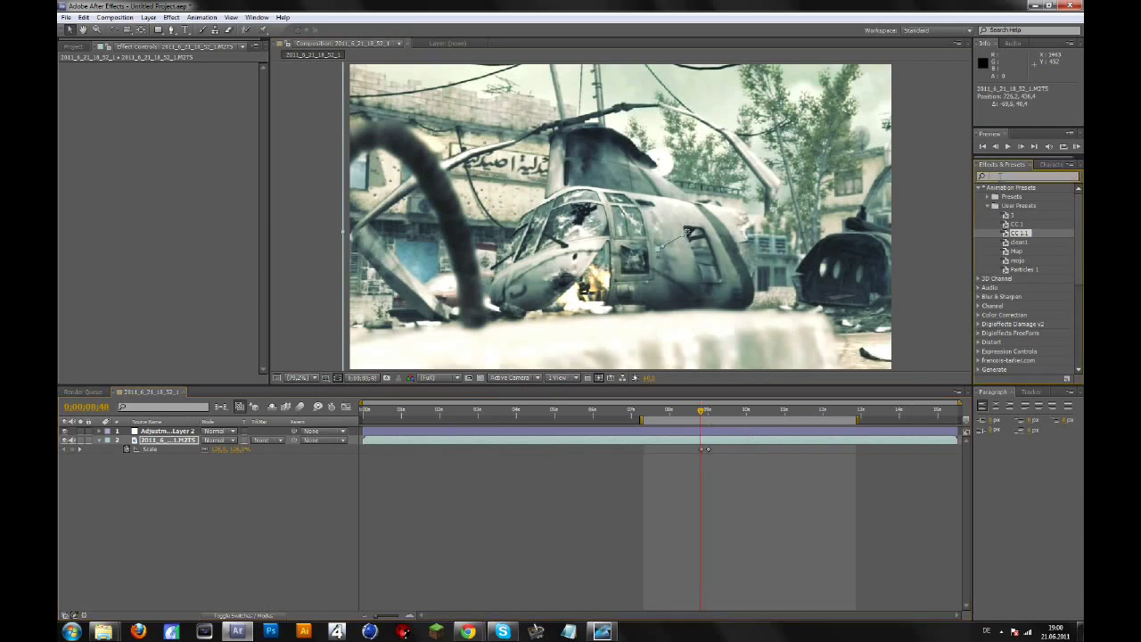
text(gau)
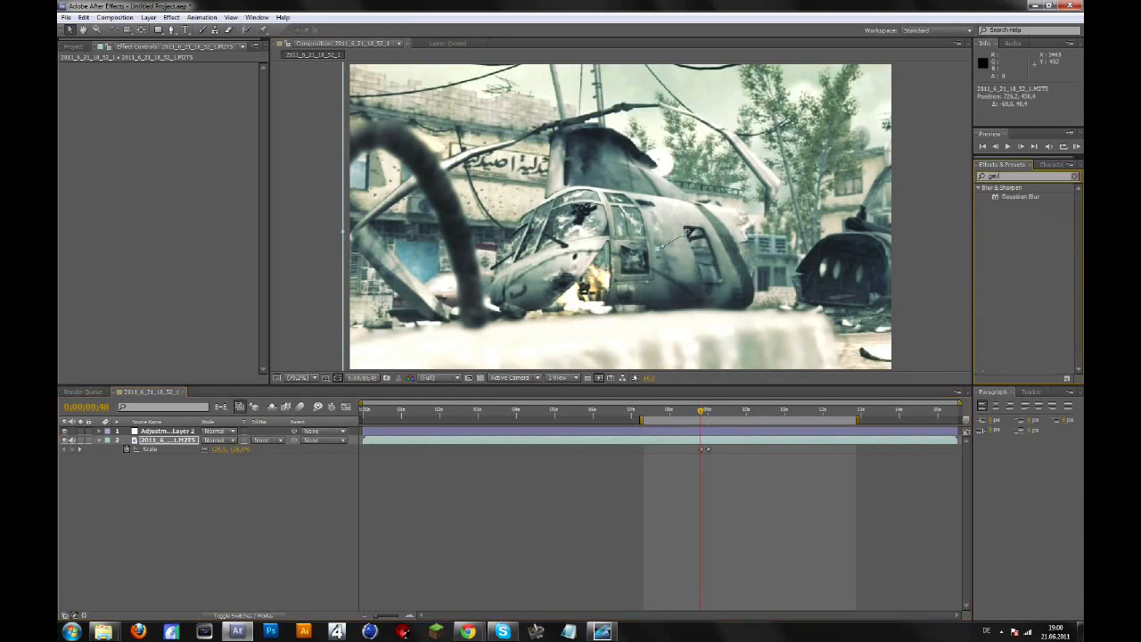
drag(1033, 197, 164, 440)
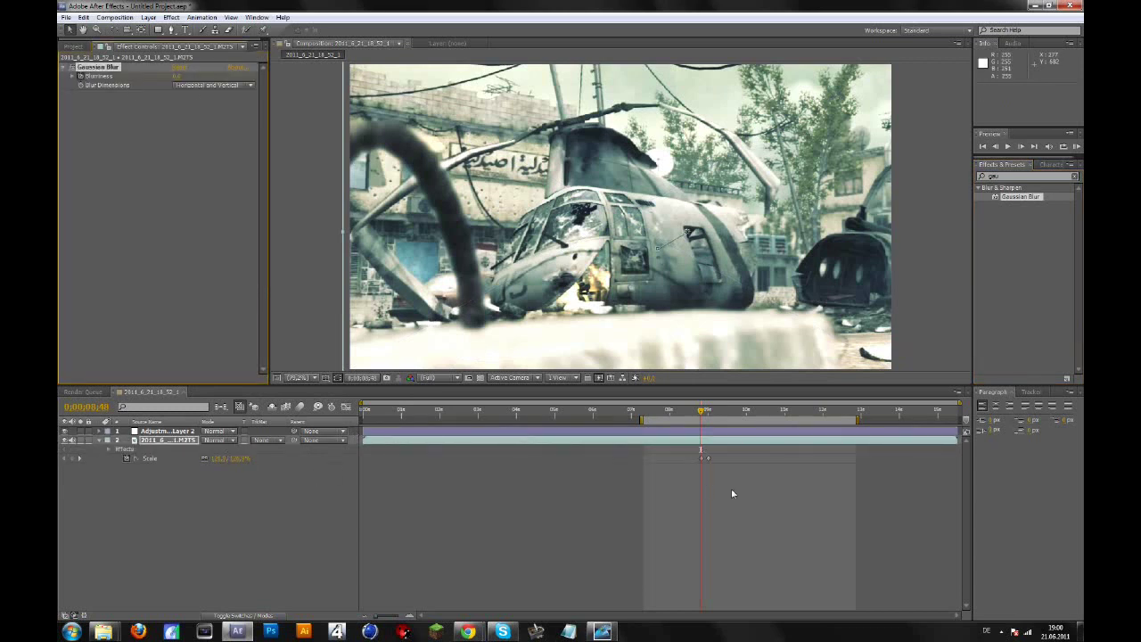
Step: At 0;00;08;53, keyframe the Gaussian Blur's Blurriness, trying 3 and then 7
drag(702, 413, 706, 412)
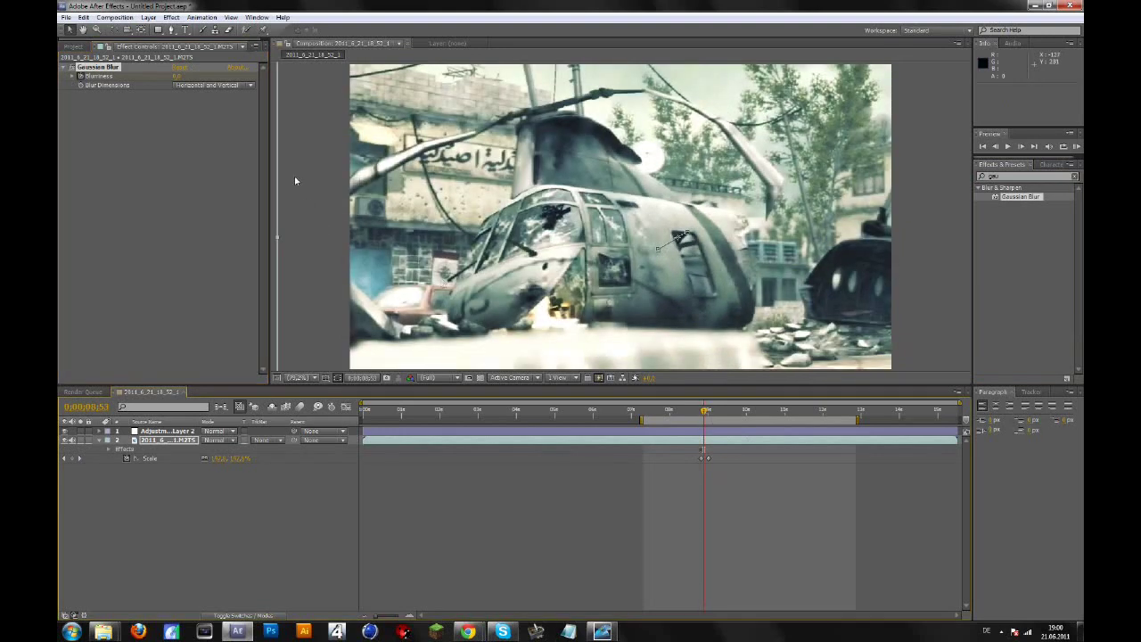
click(178, 76)
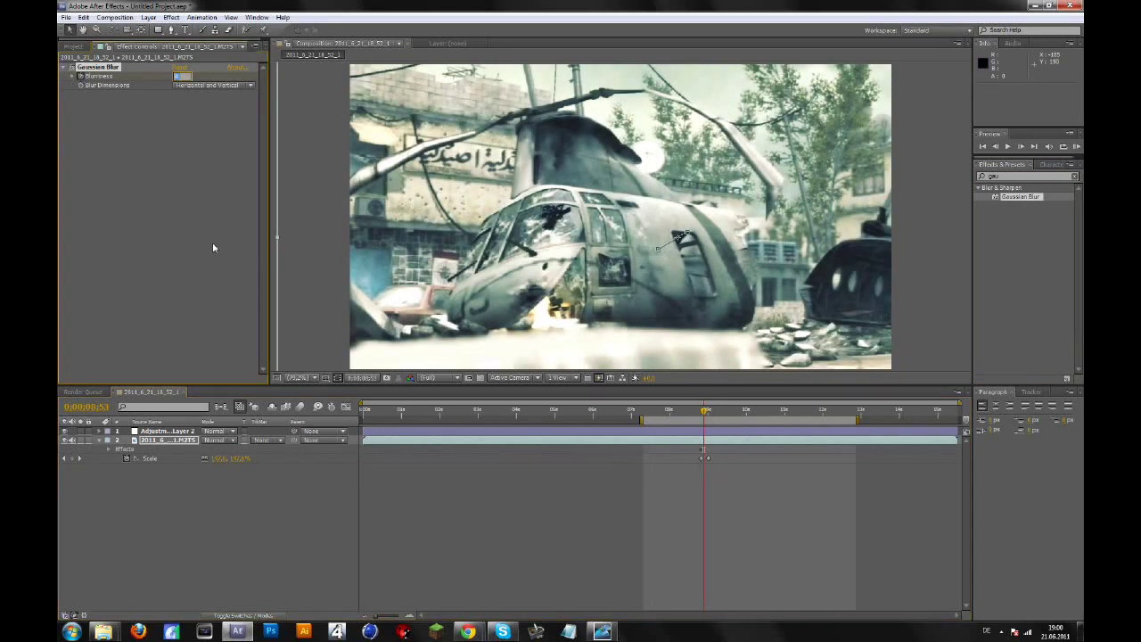
text(3)
click(212, 286)
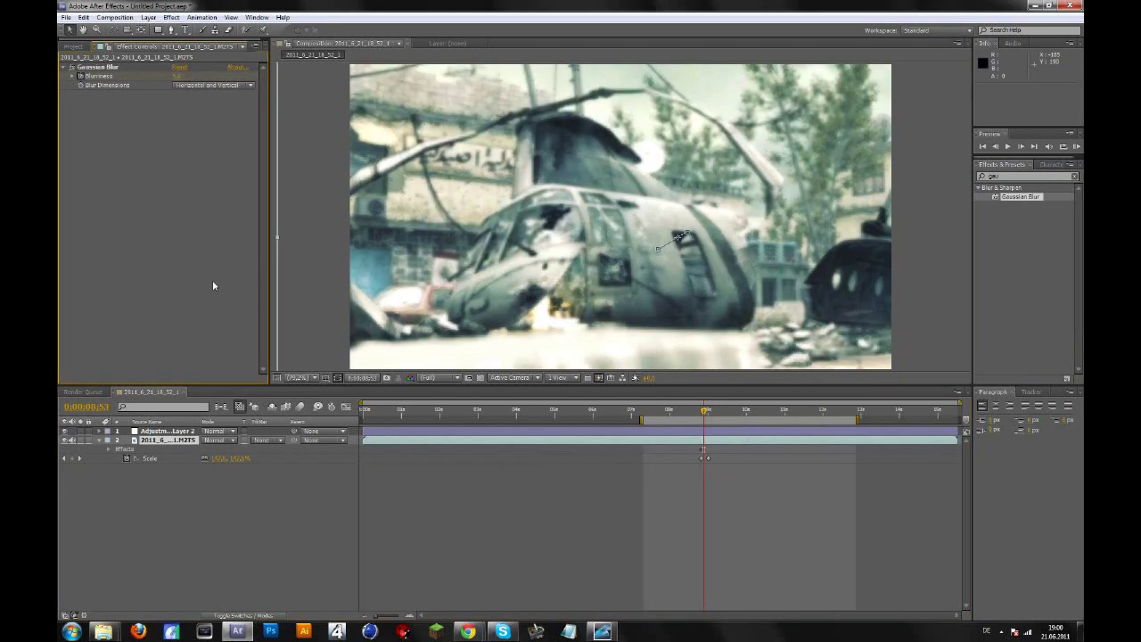
click(177, 77)
text(7)
click(173, 175)
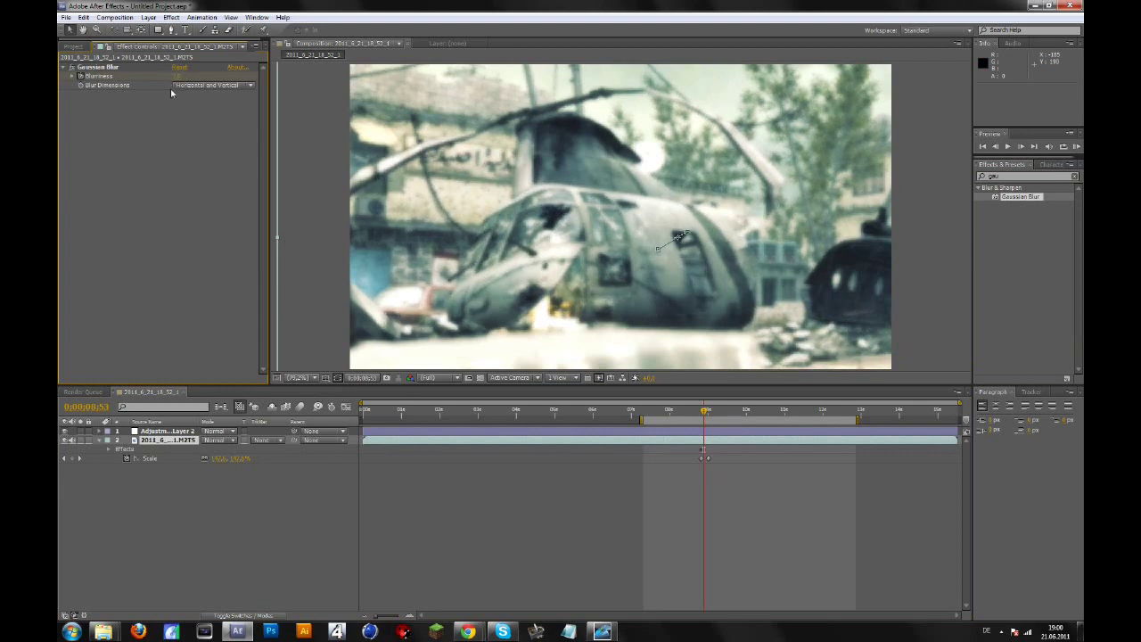
click(199, 194)
Step: At 0;00;09;04, keyframe the Gaussian Blur's Blurriness at 0
drag(704, 410, 711, 410)
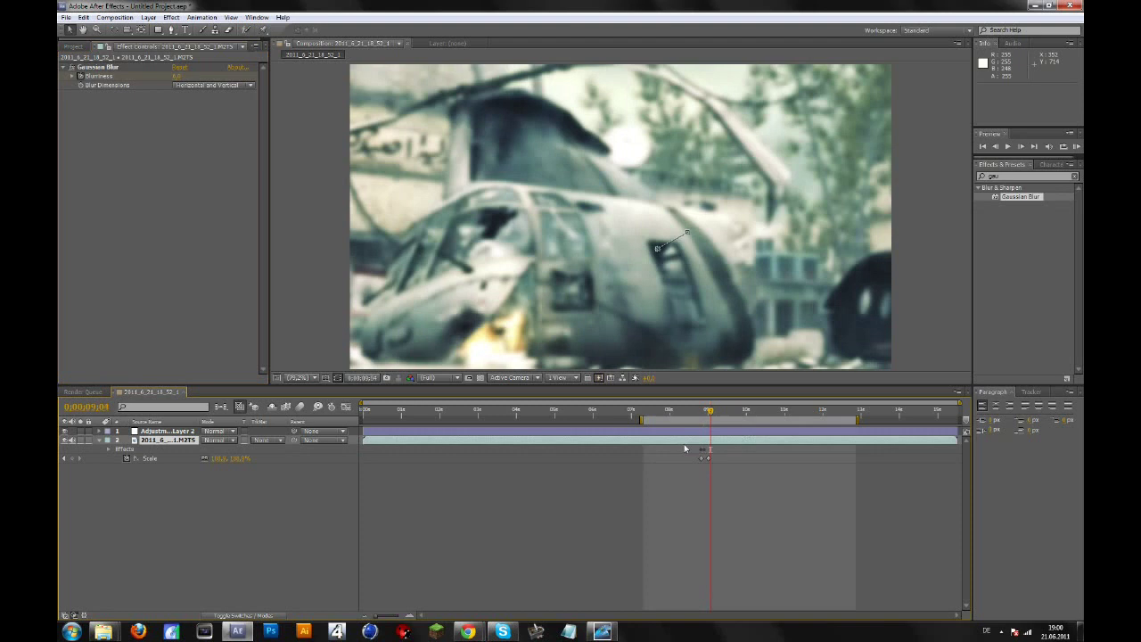
click(179, 77)
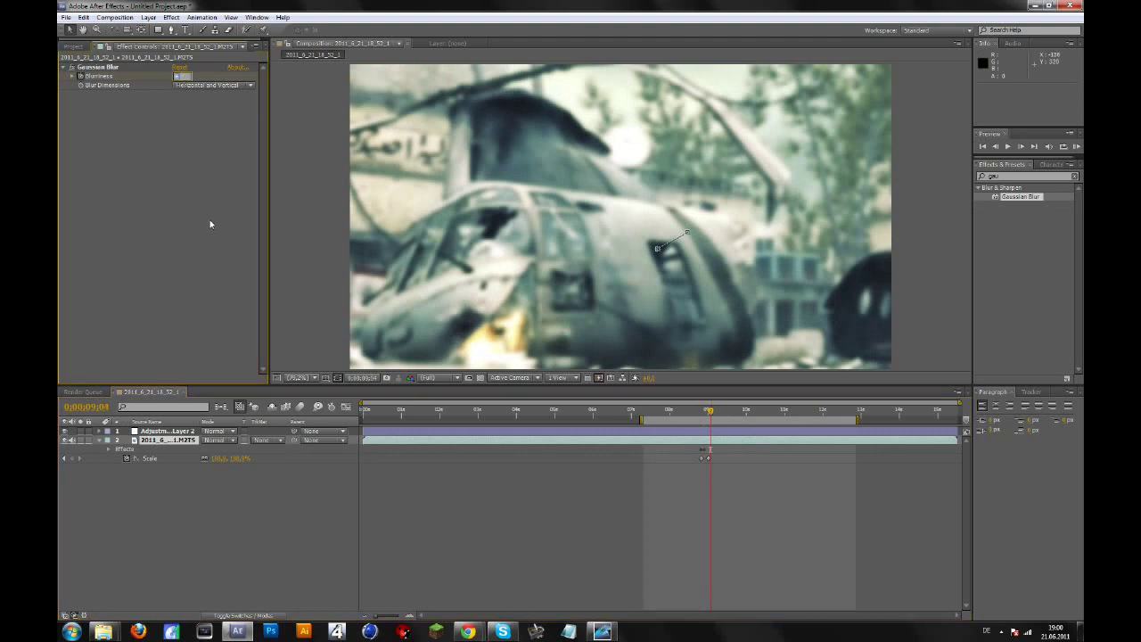
text(0)
key(Return)
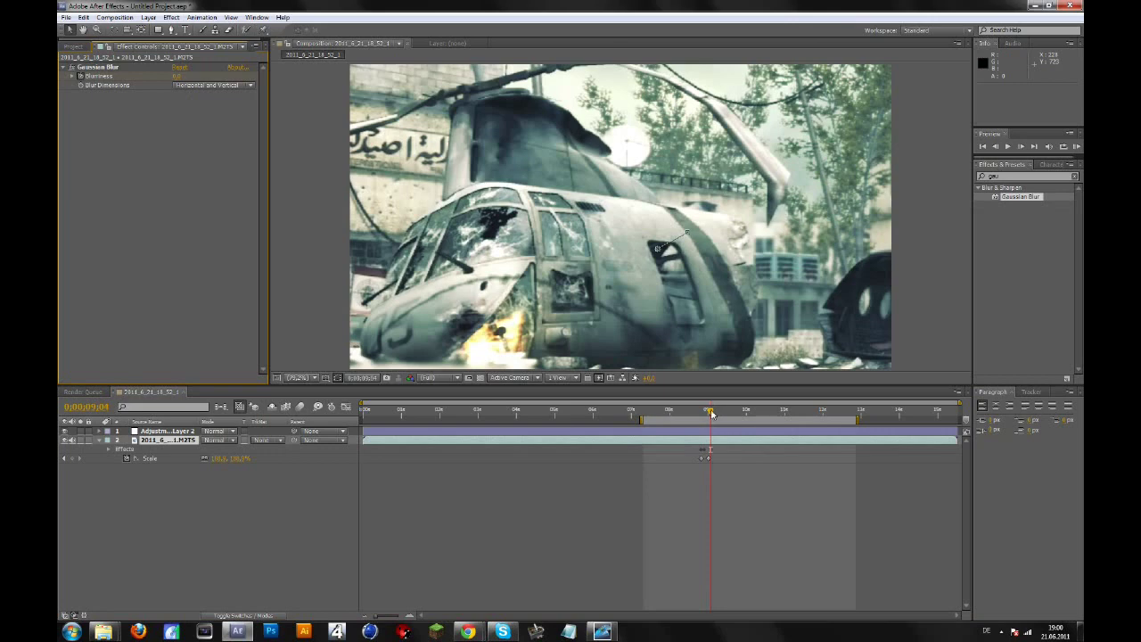
Step: At 0;00;09;23, add hold keyframes for the clip's Scale, Position and Gaussian Blur Blurriness at their current values
drag(711, 412, 723, 412)
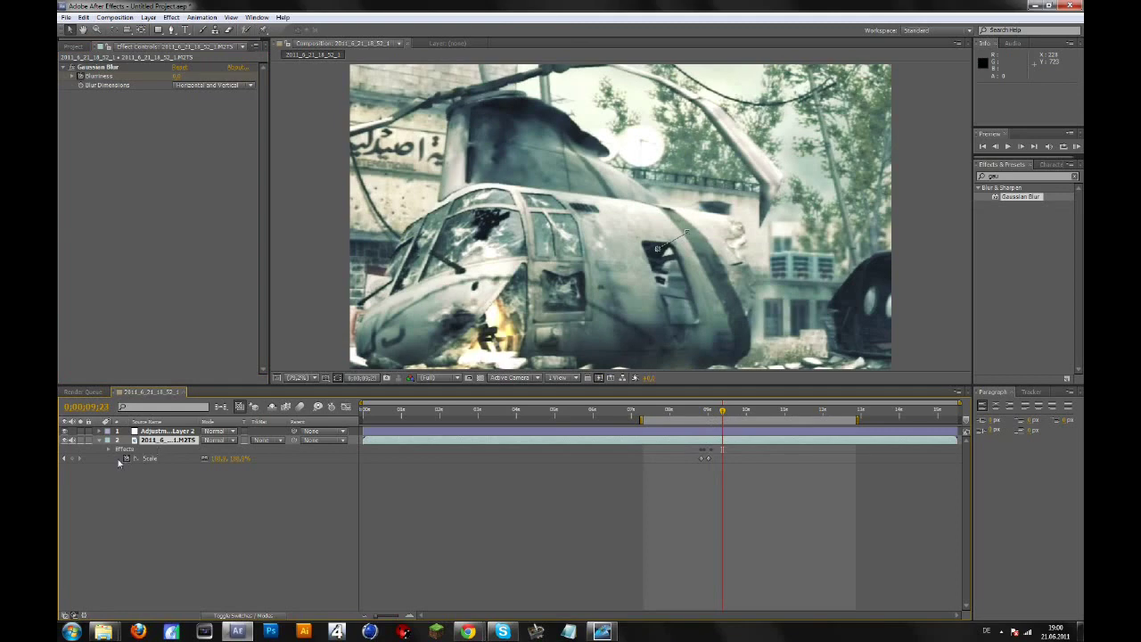
click(73, 458)
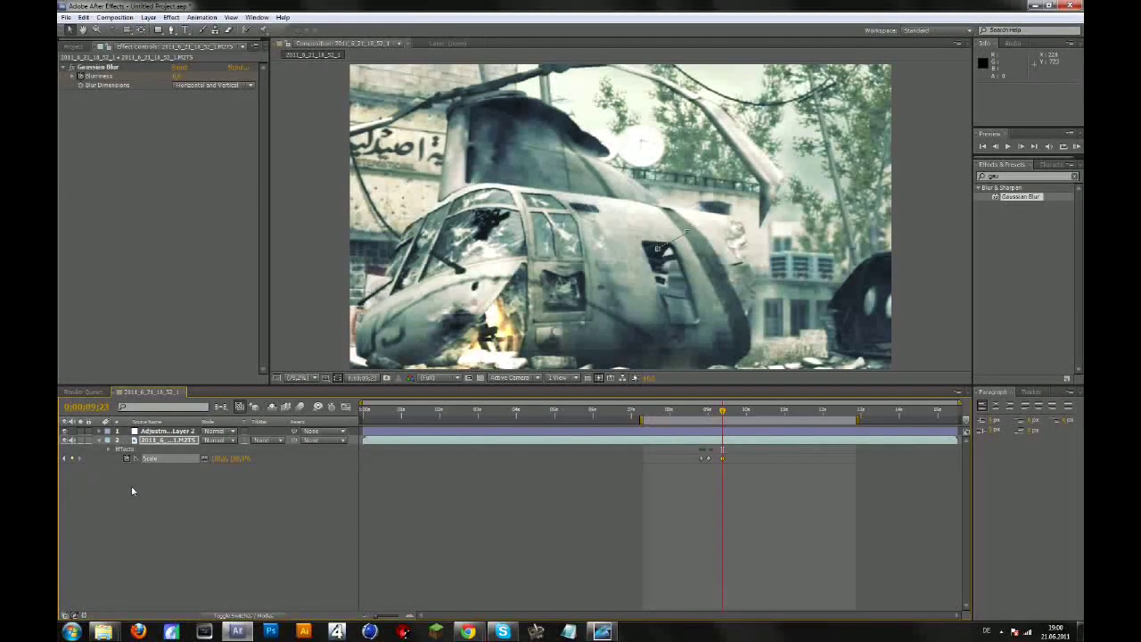
key(p)
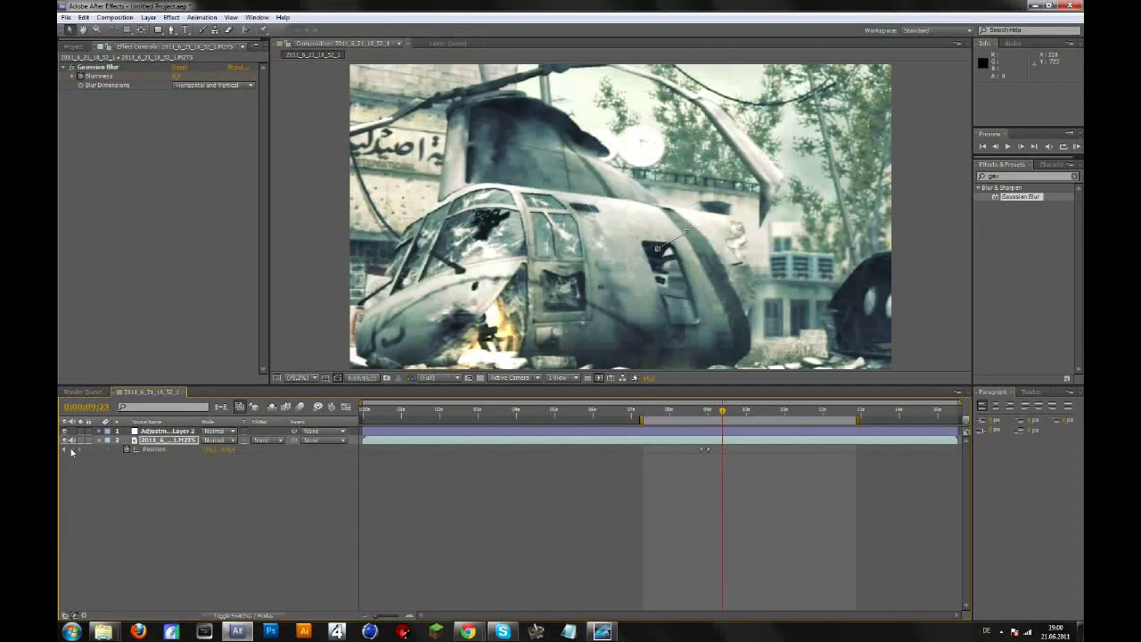
click(72, 450)
key(e)
click(117, 450)
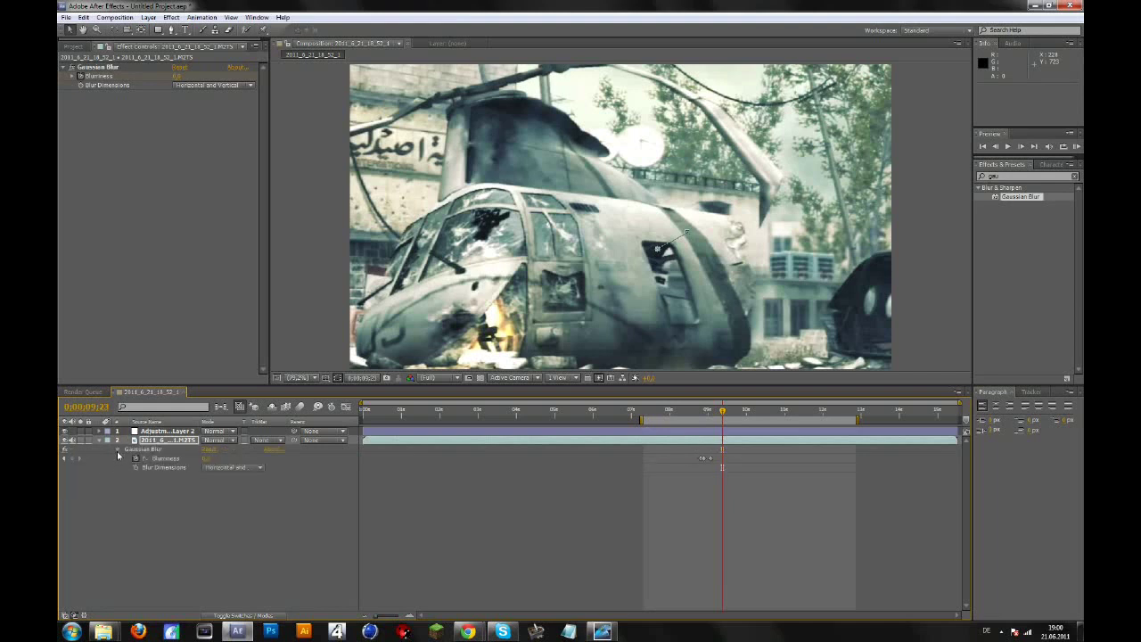
click(72, 457)
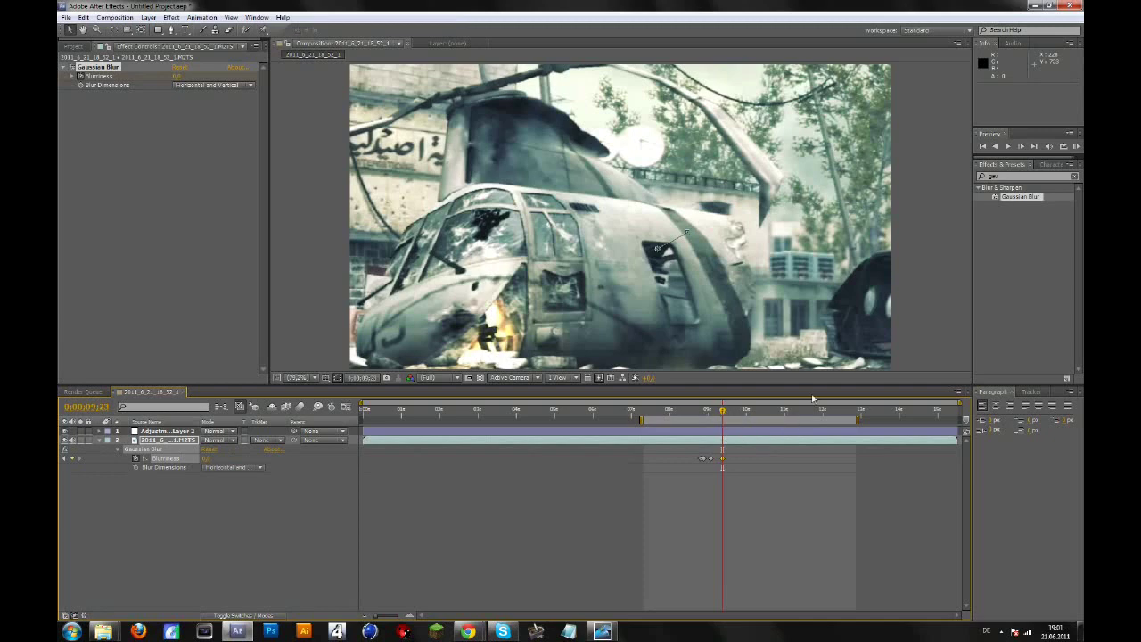
Step: At 0;00;09;34, keyframe a smaller Scale for the clip and move it to about position 794.4, 432.6
click(1021, 149)
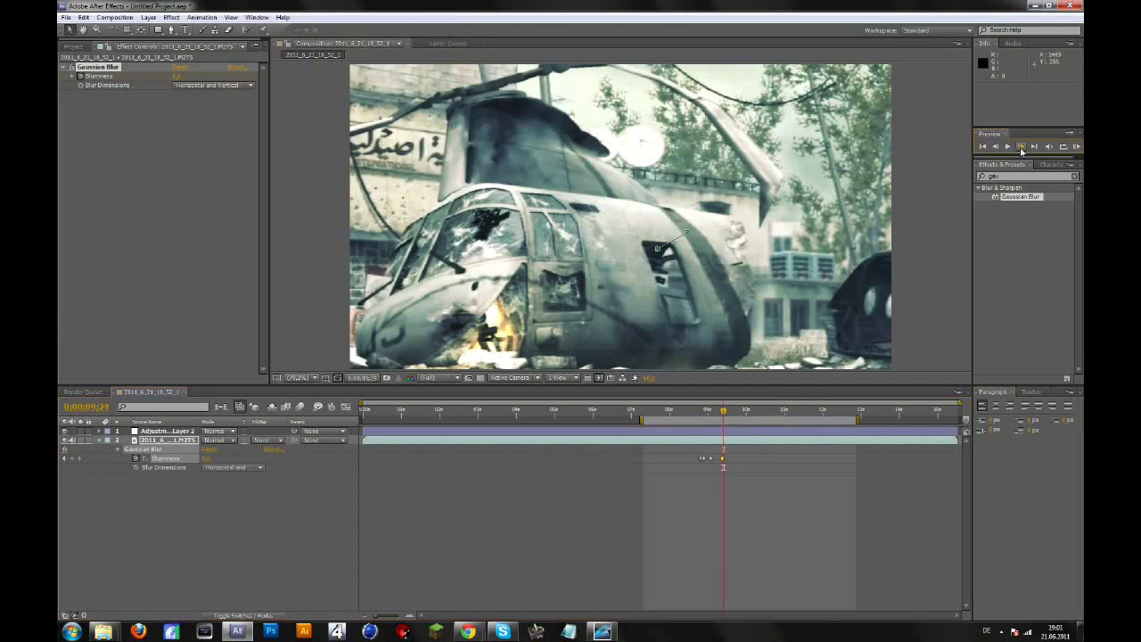
click(1021, 149)
click(1022, 148)
click(1021, 149)
click(1022, 149)
click(1021, 146)
click(1021, 146)
key(s)
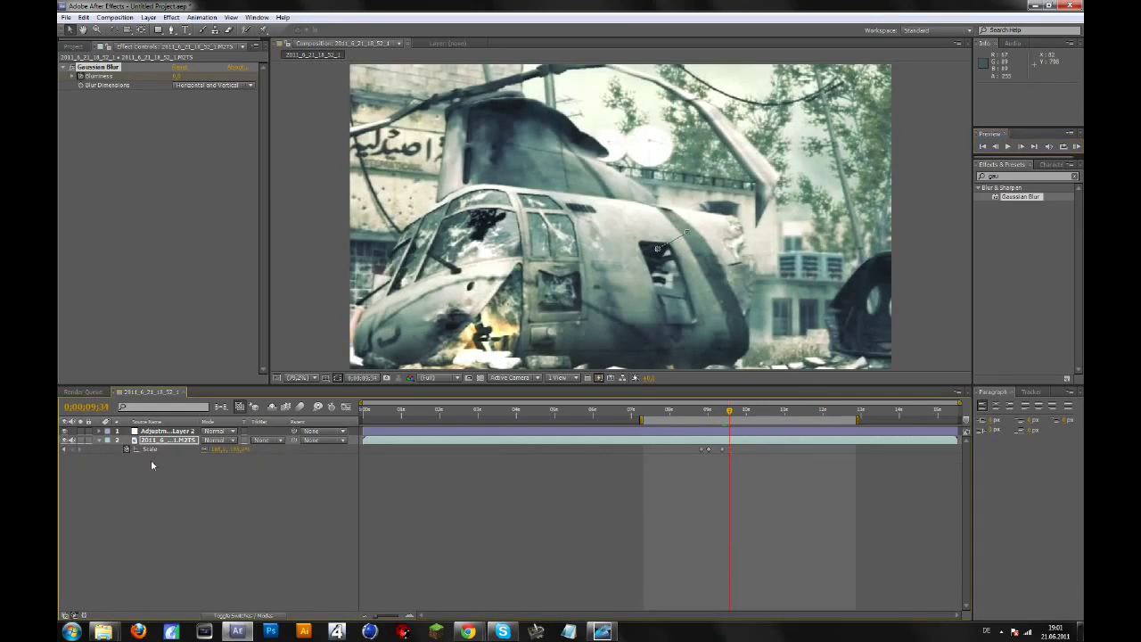
drag(220, 450, 184, 449)
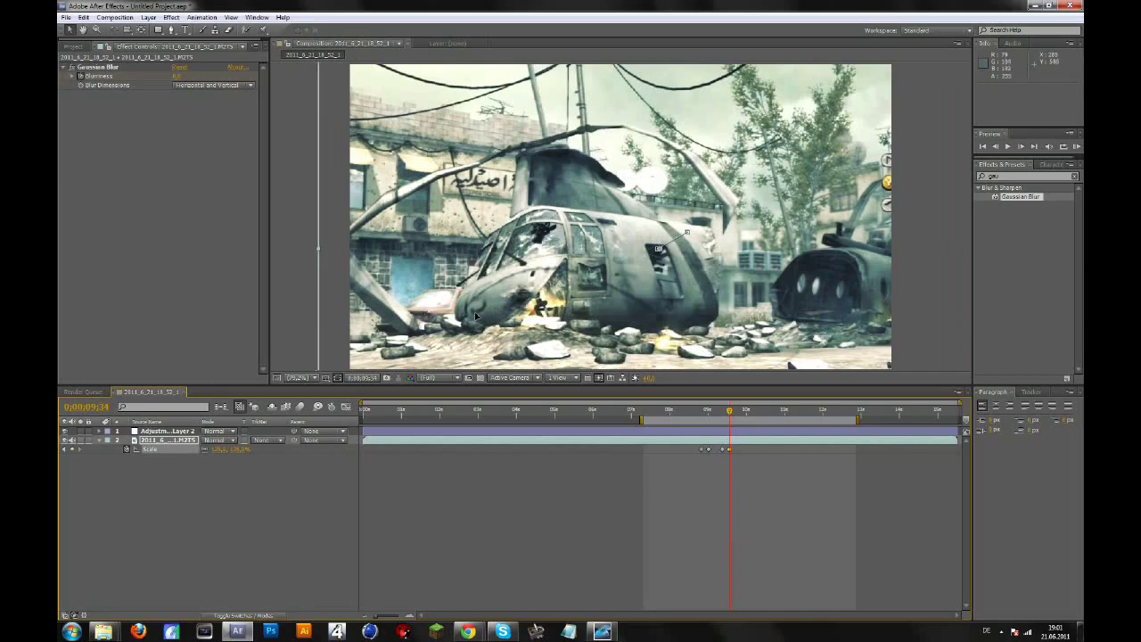
mouse_move(476, 317)
mouse_down()
mouse_move(497, 303)
mouse_move(497, 316)
mouse_up()
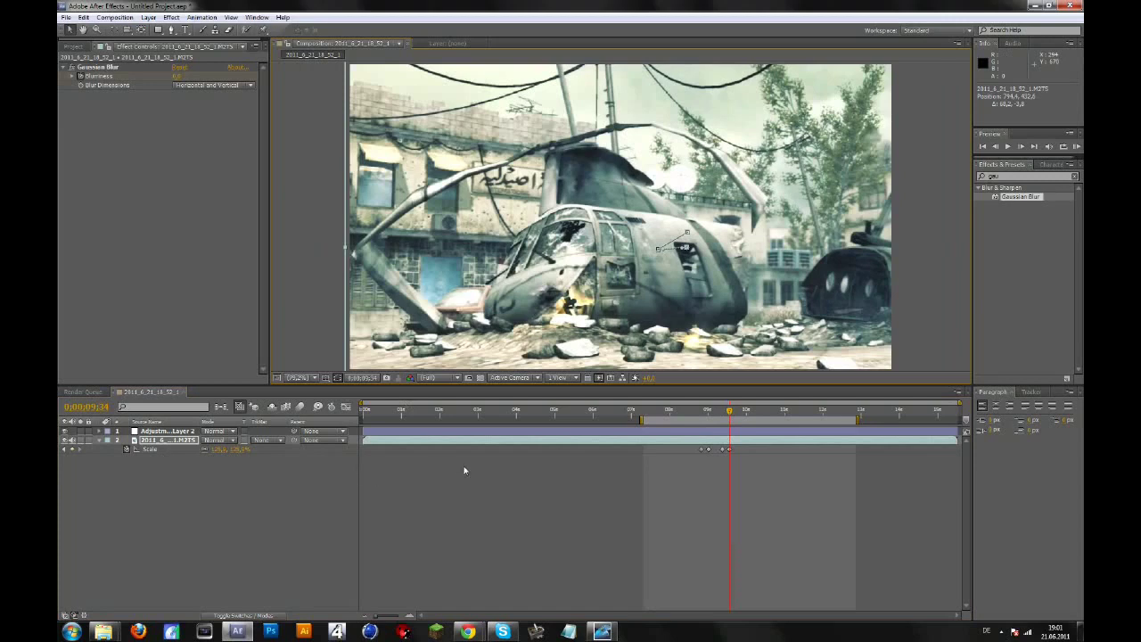
Step: Reveal the clip's Gaussian Blur properties and add a Blurriness keyframe at 0;00;09;20
key(e)
click(117, 449)
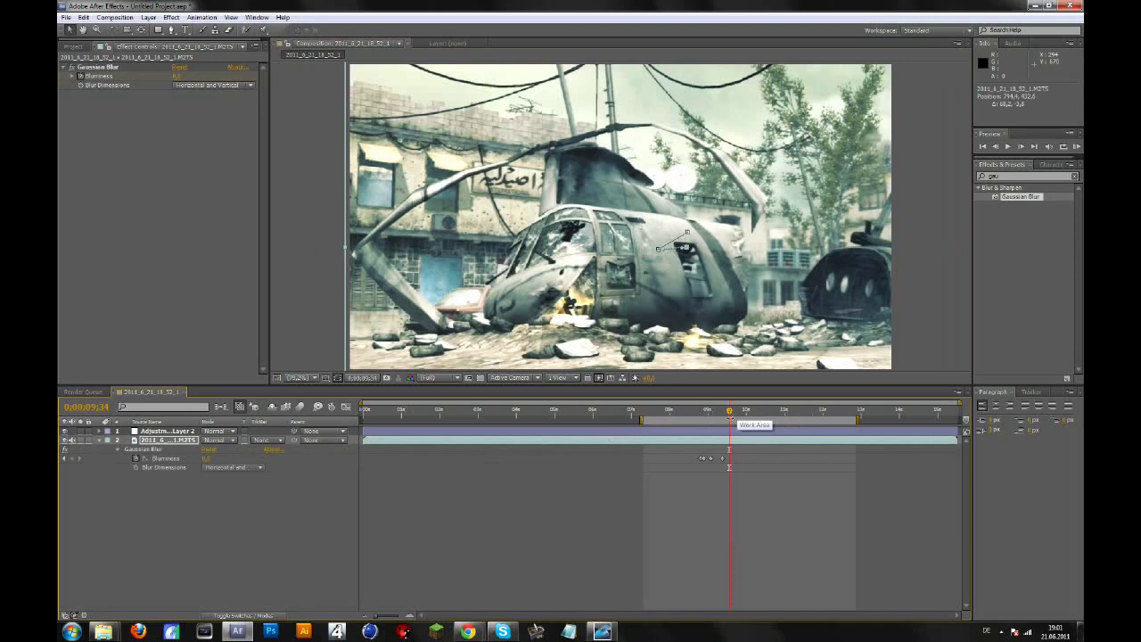
drag(729, 415, 721, 409)
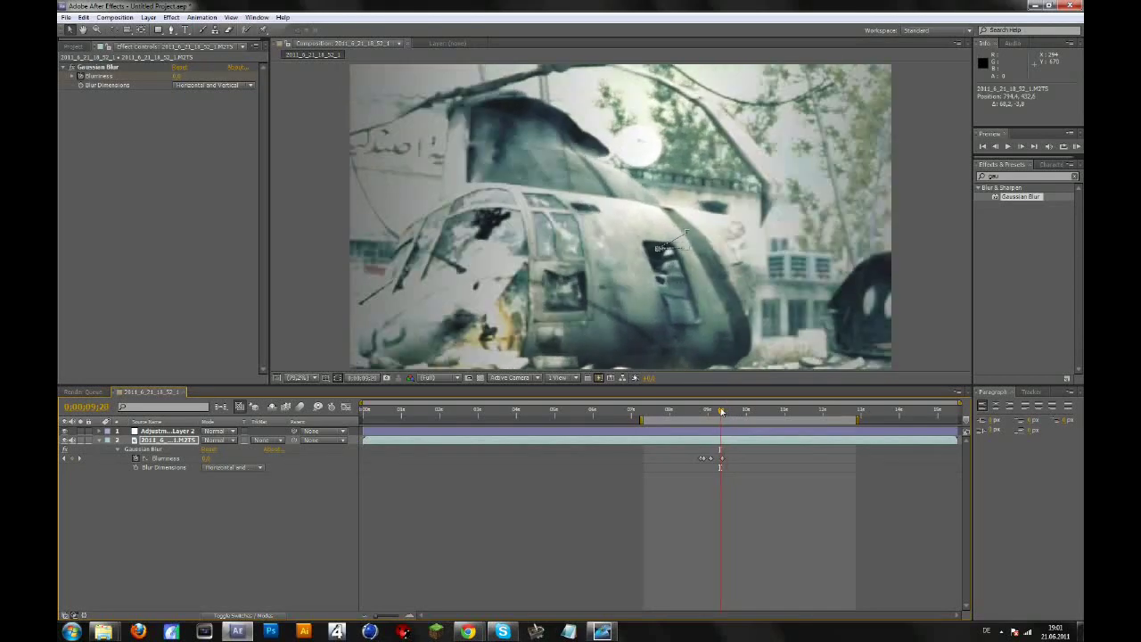
click(72, 459)
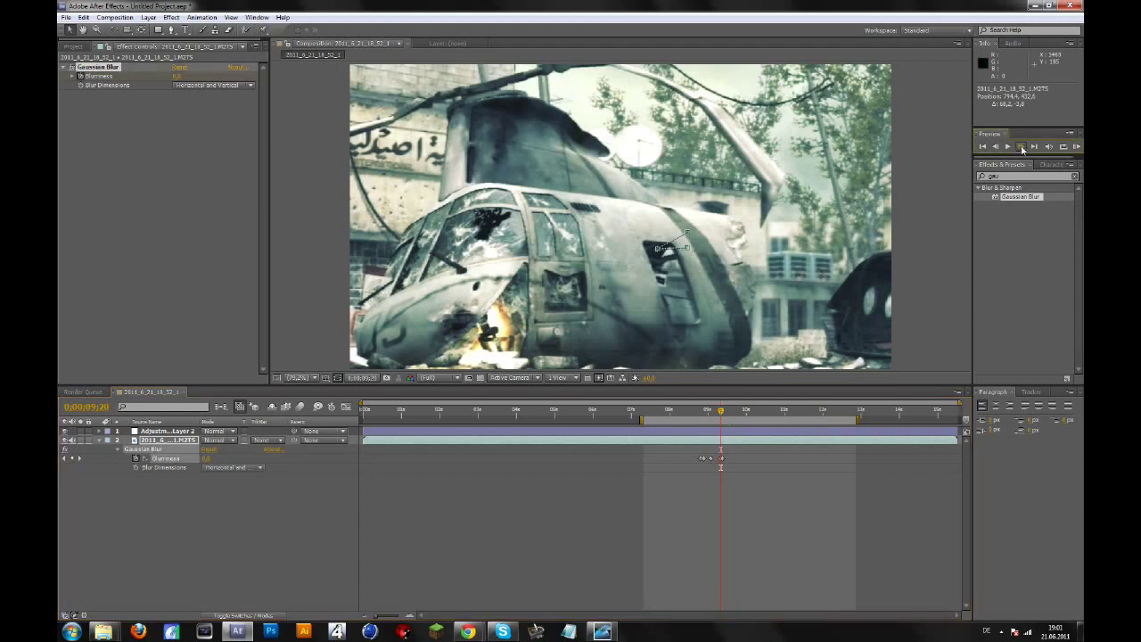
Step: Advance five frames to 0;00;09;25 and keyframe a higher Gaussian Blur Blurriness
click(1020, 146)
click(1020, 146)
click(1020, 147)
click(1021, 147)
click(1021, 147)
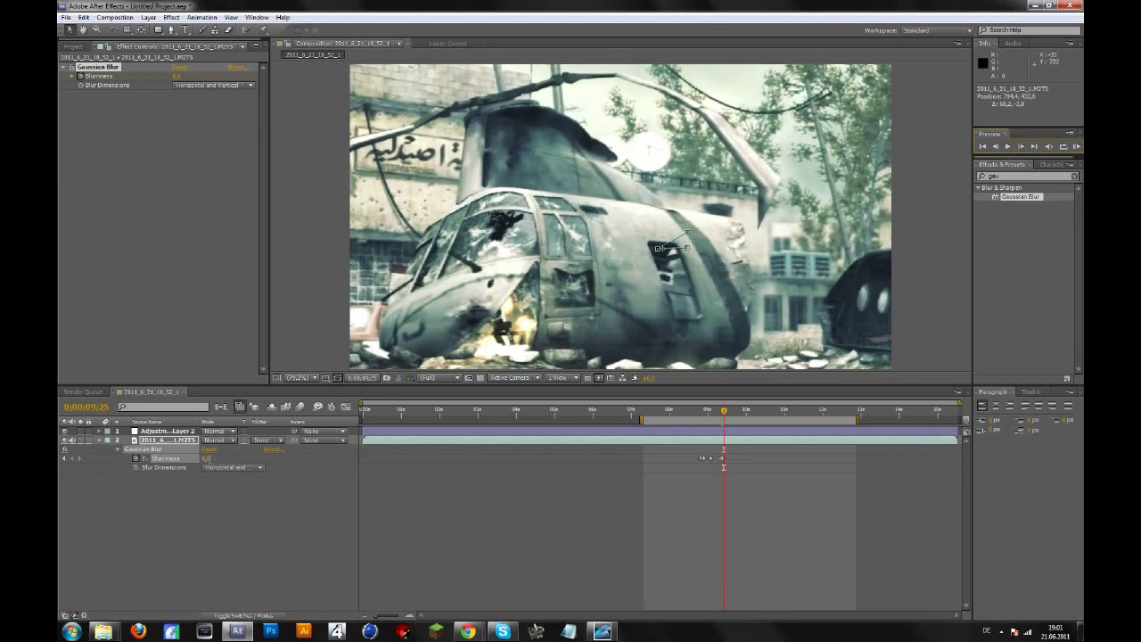
click(207, 458)
click(258, 536)
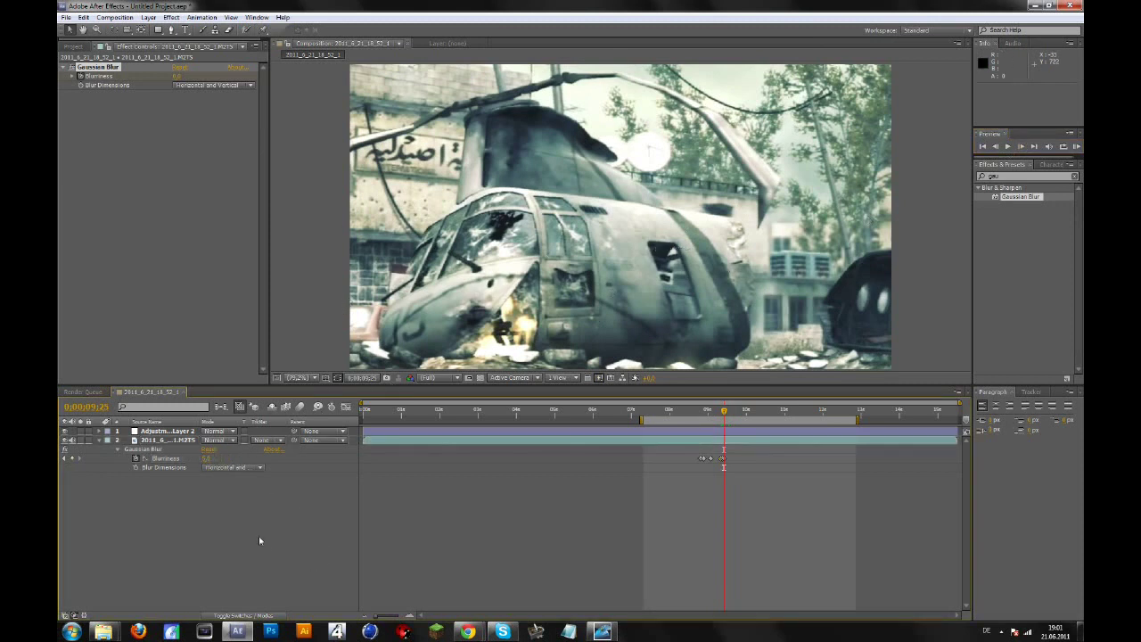
click(209, 459)
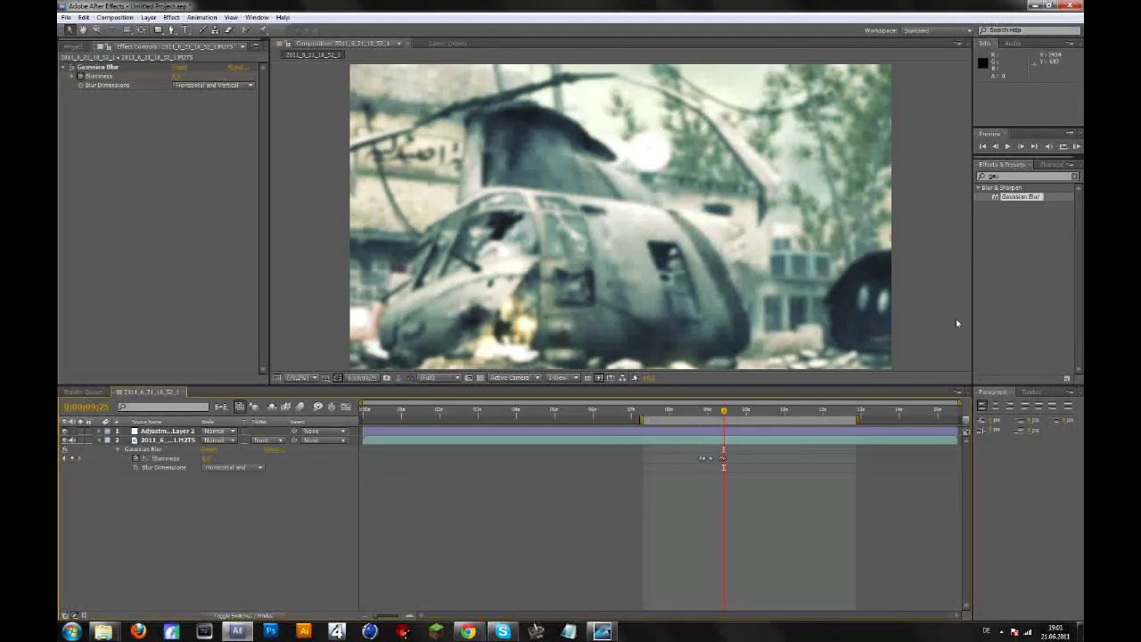
Step: Advance to 0;00;09;37 and keyframe the Gaussian Blur's Blurriness at 0
click(1022, 149)
click(1022, 148)
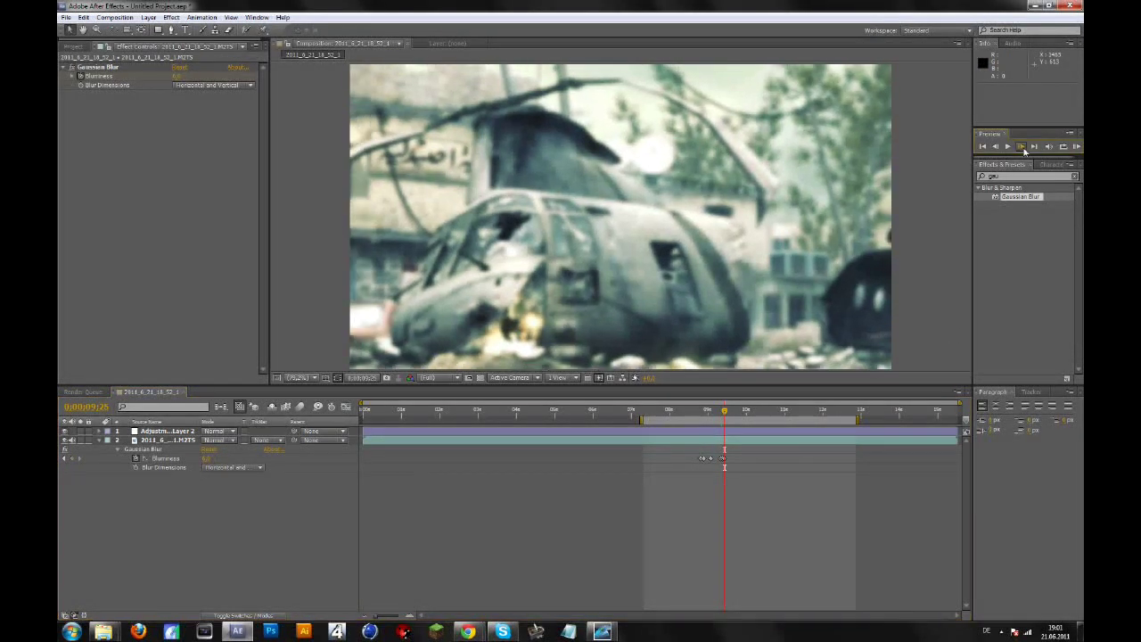
click(1022, 149)
click(1022, 149)
click(1022, 149)
click(1022, 147)
click(1022, 147)
click(1022, 147)
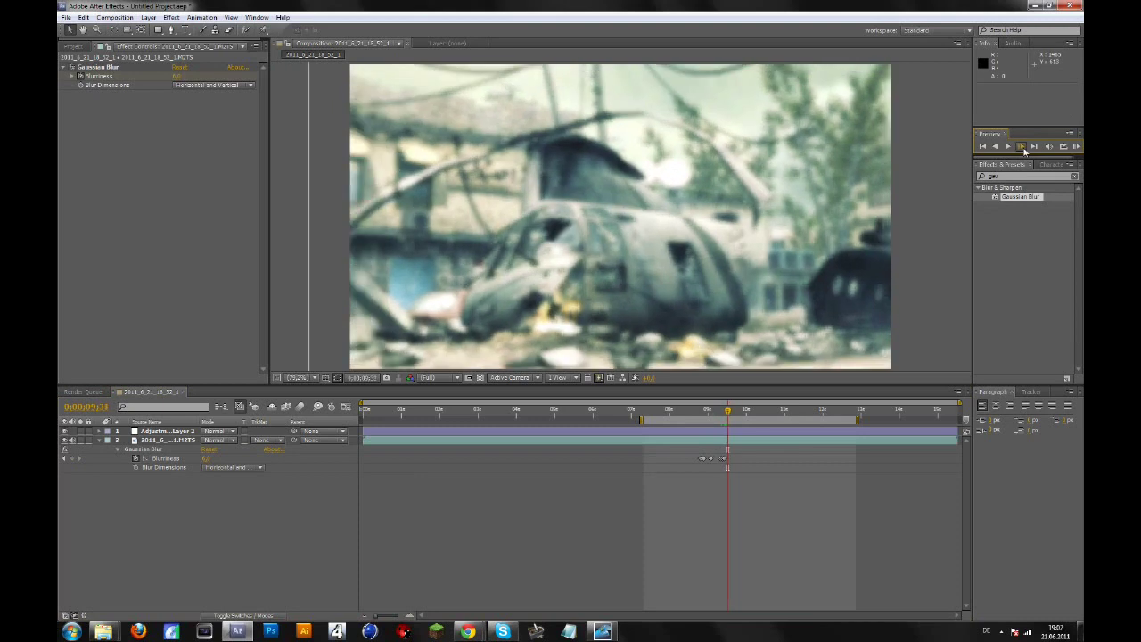
click(1022, 147)
click(1022, 147)
click(1022, 148)
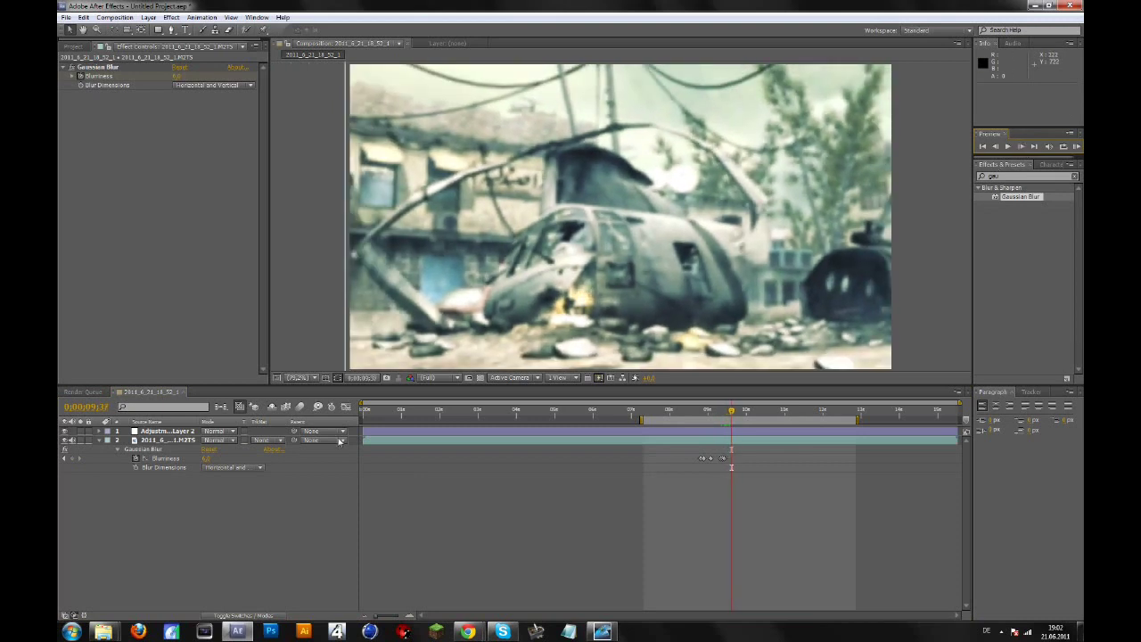
click(205, 459)
text(0)
key(Return)
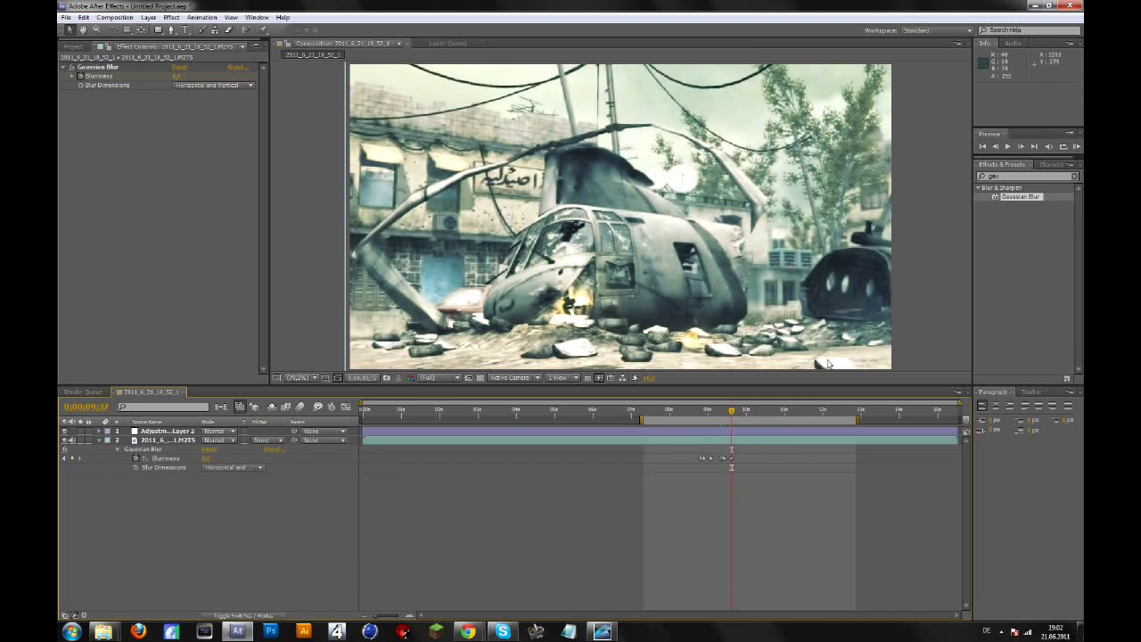
Step: At 0;00;09;42, keyframe the Gaussian Blur's Blurriness at 5
click(734, 413)
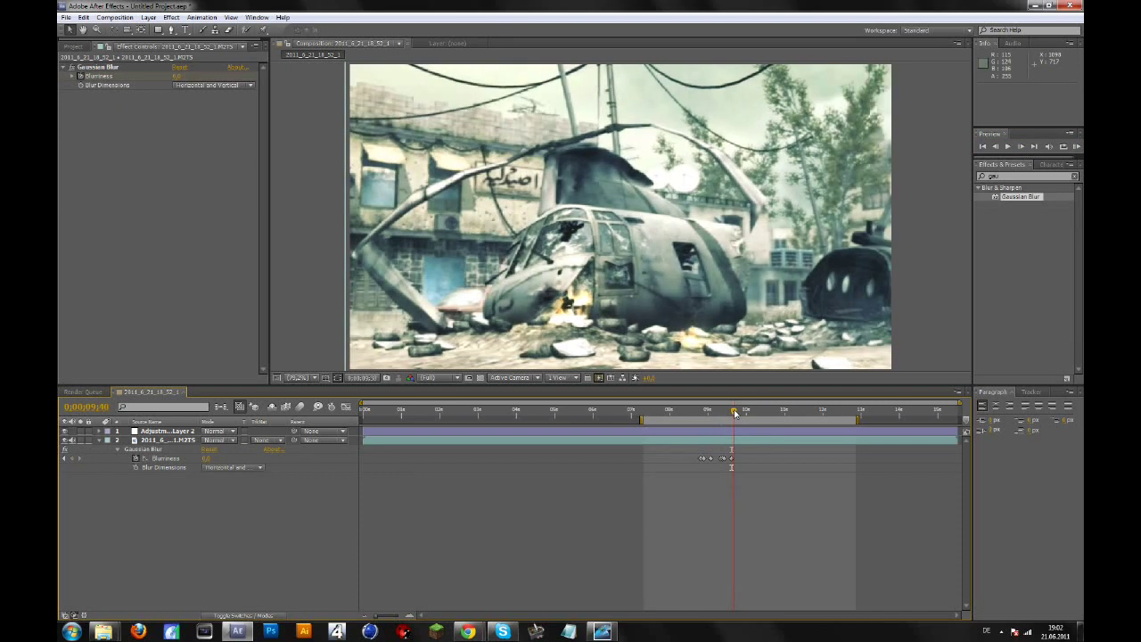
click(734, 413)
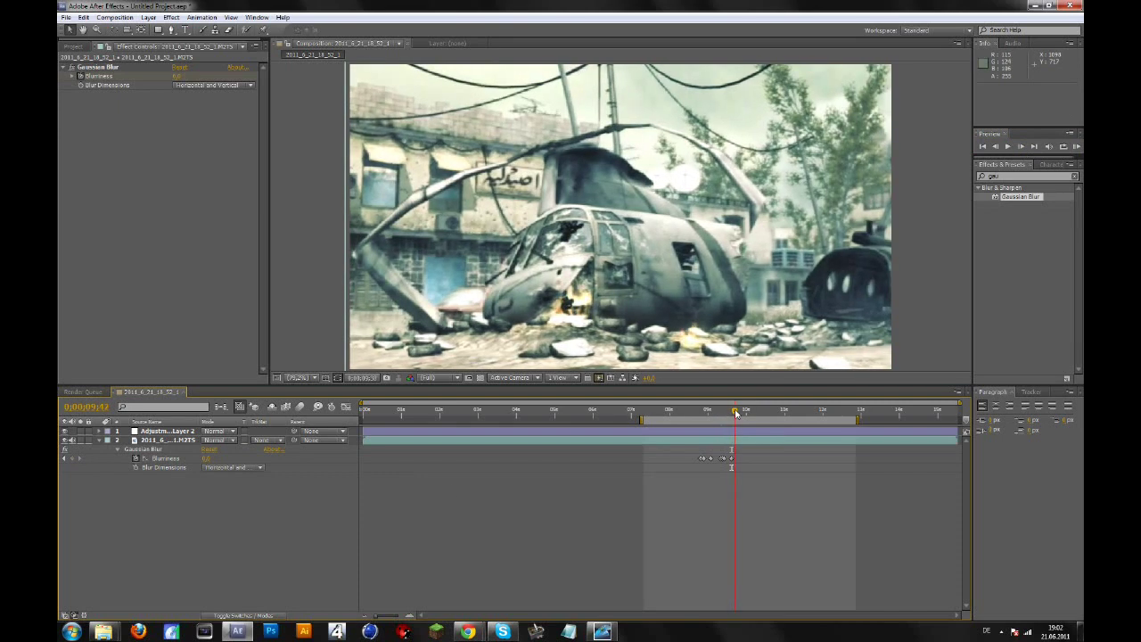
click(206, 458)
text(5)
key(Return)
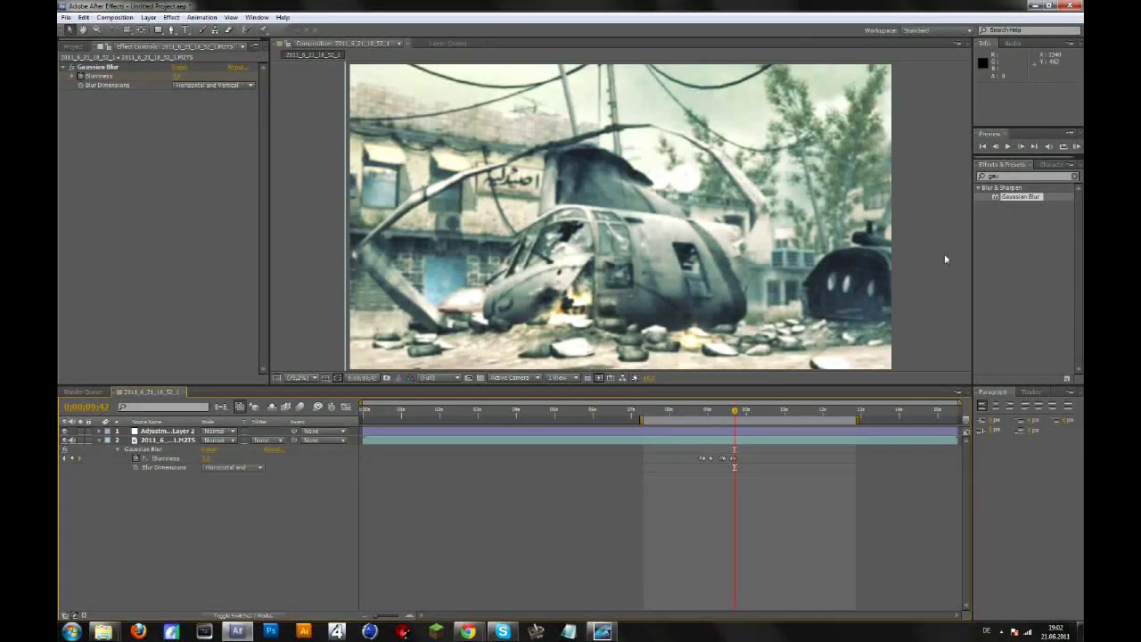
Step: At 0;00;09;59, keyframe the Gaussian Blur's Blurriness back to 0
click(746, 411)
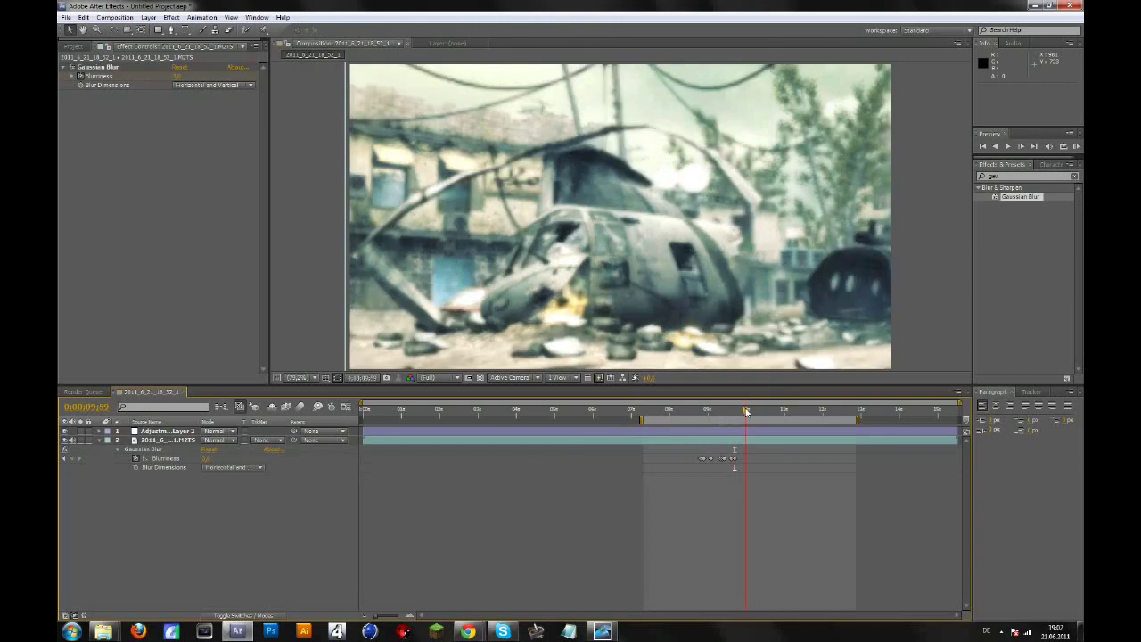
click(205, 459)
text(0)
key(Return)
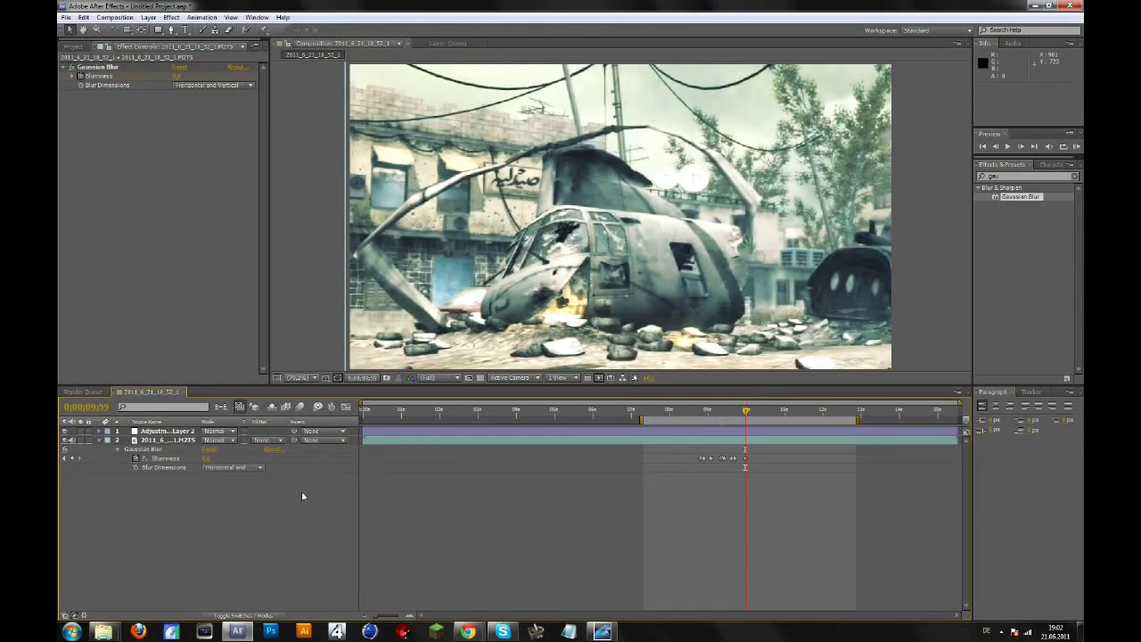
Step: Run a RAM preview of the work area to check the zoom and blur animation
click(1076, 147)
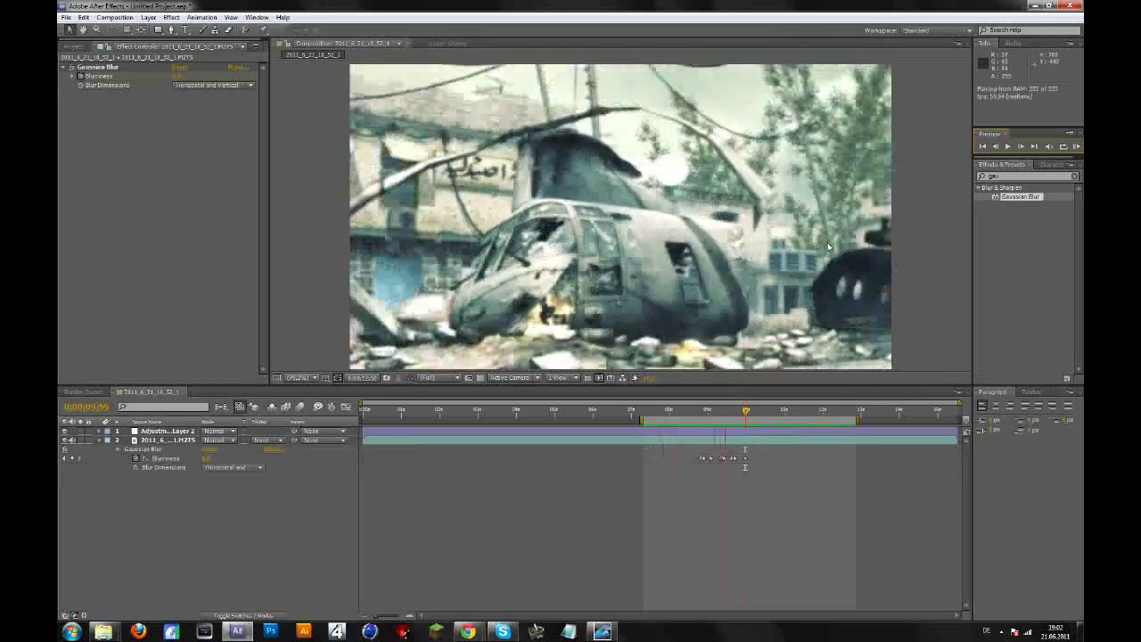
click(1077, 148)
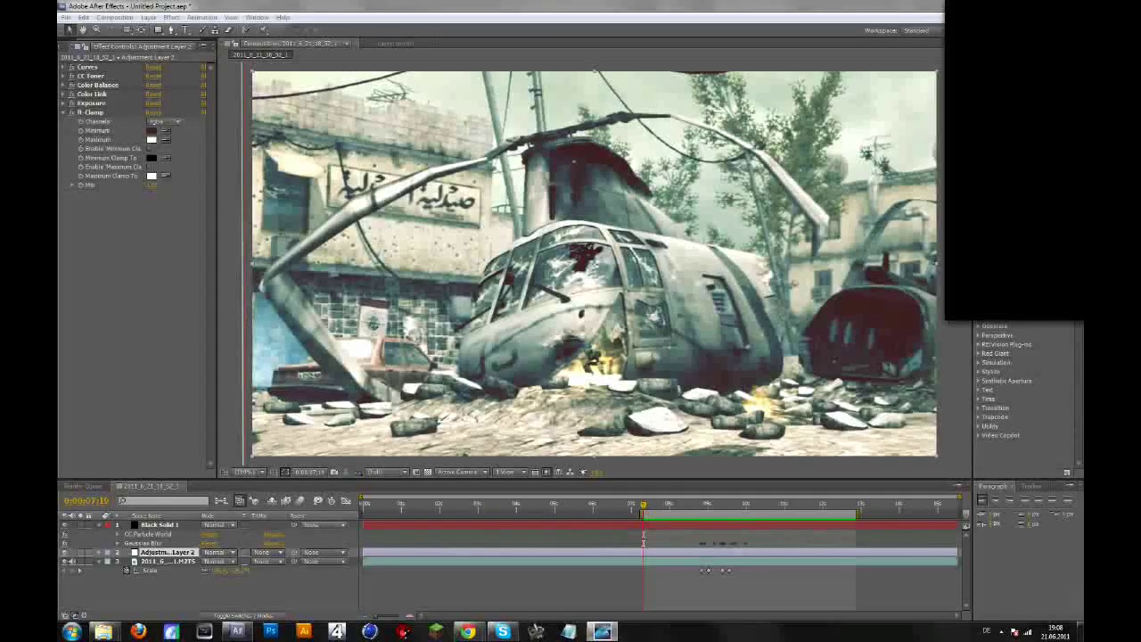
Step: Play back the finished composition with its particle layer and inspect the frame at 0;00;08;45
click(917, 4)
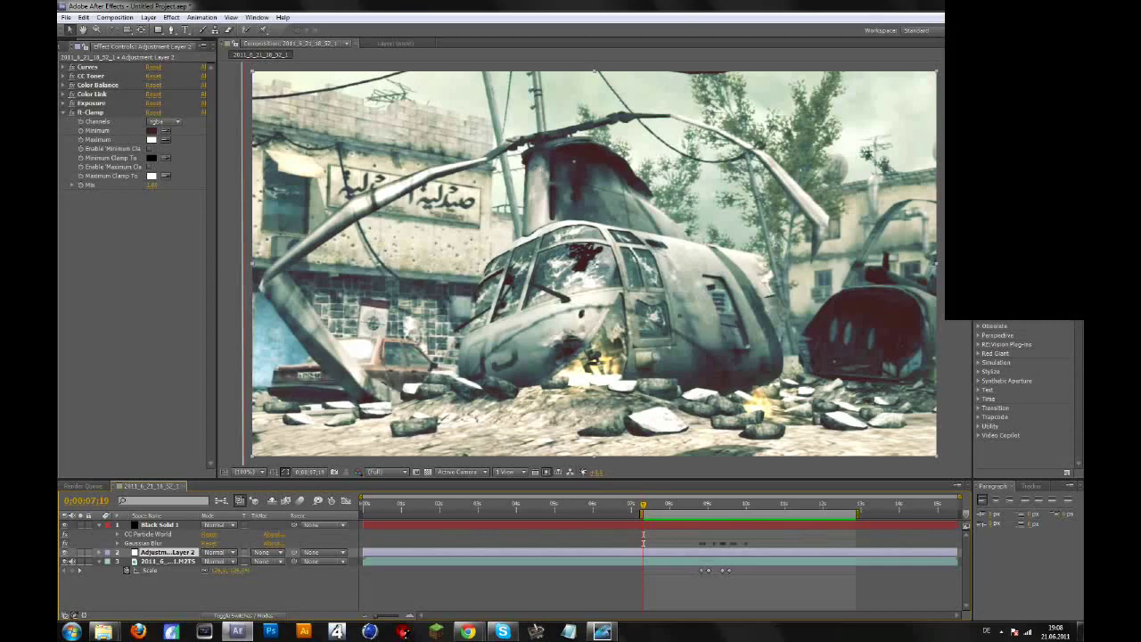
key(space)
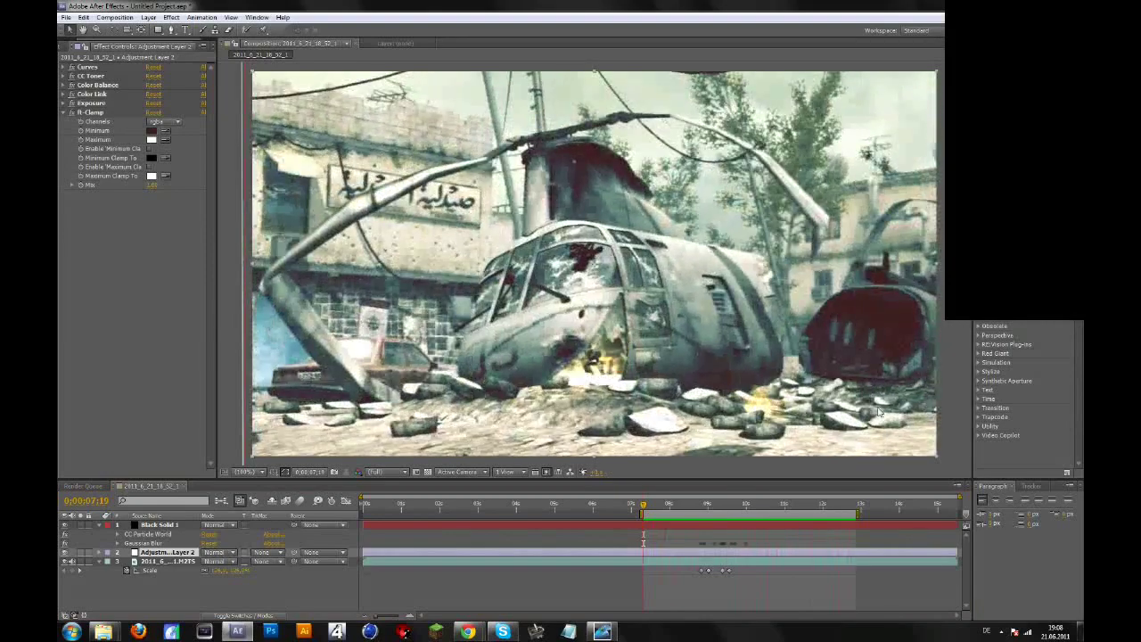
click(700, 505)
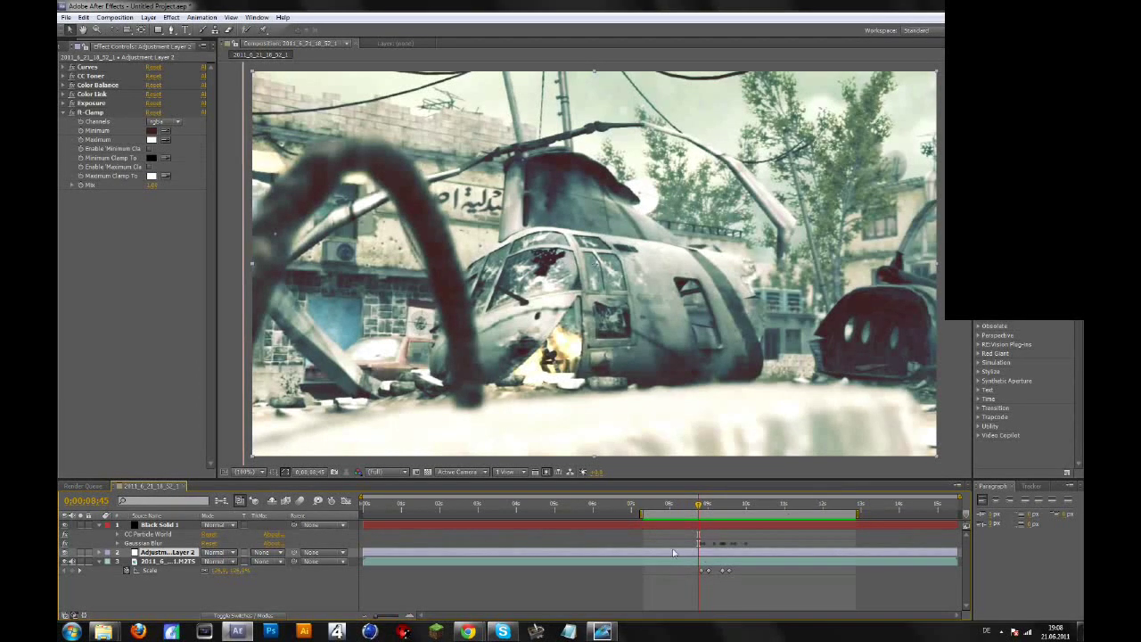
click(603, 631)
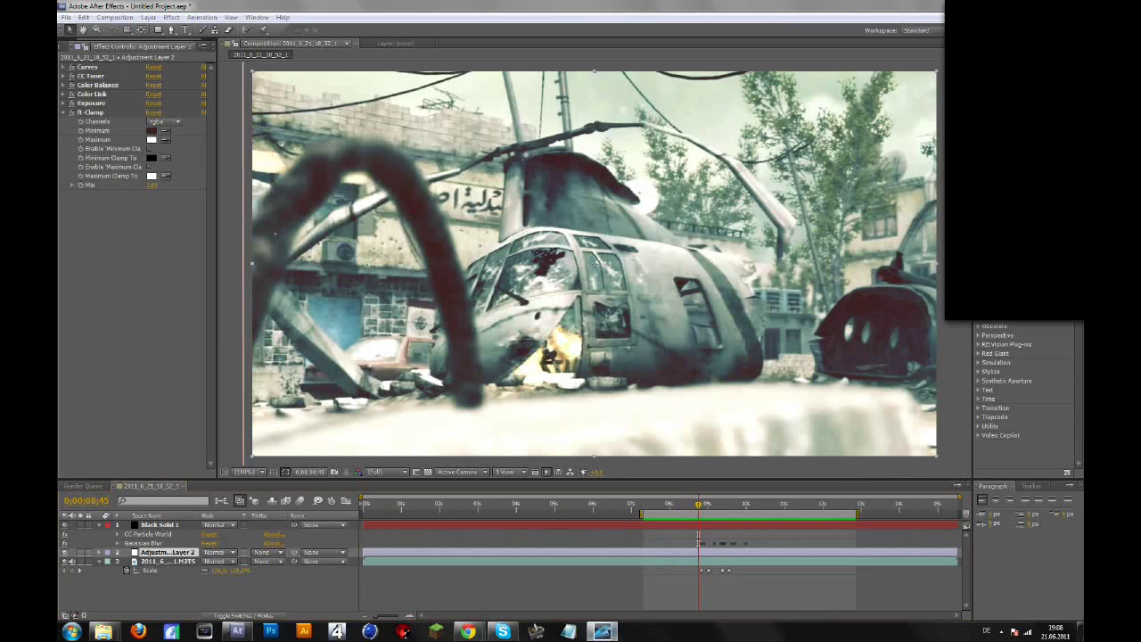